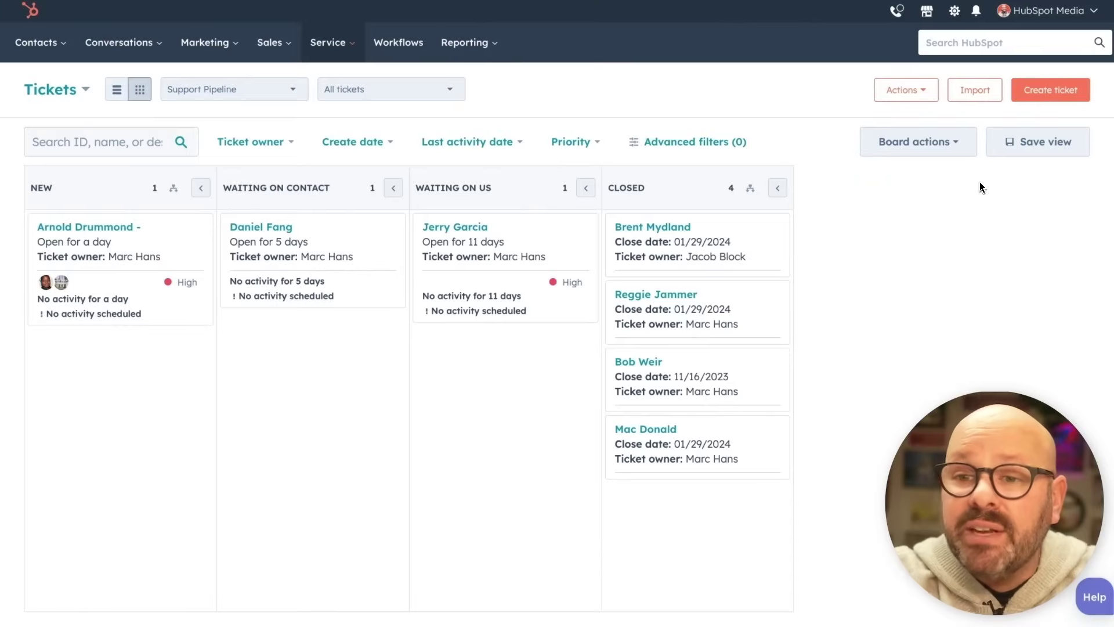
- Start a new ticket named after the contact, in Support Pipeline with status New
left_click(1051, 90)
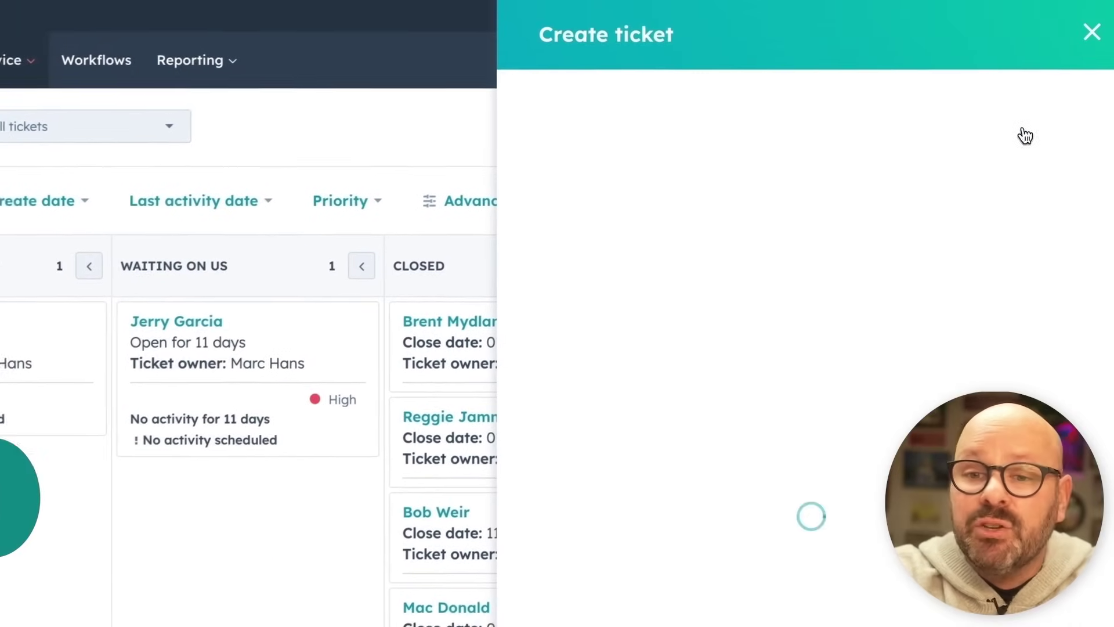
type("Jeery Garcia")
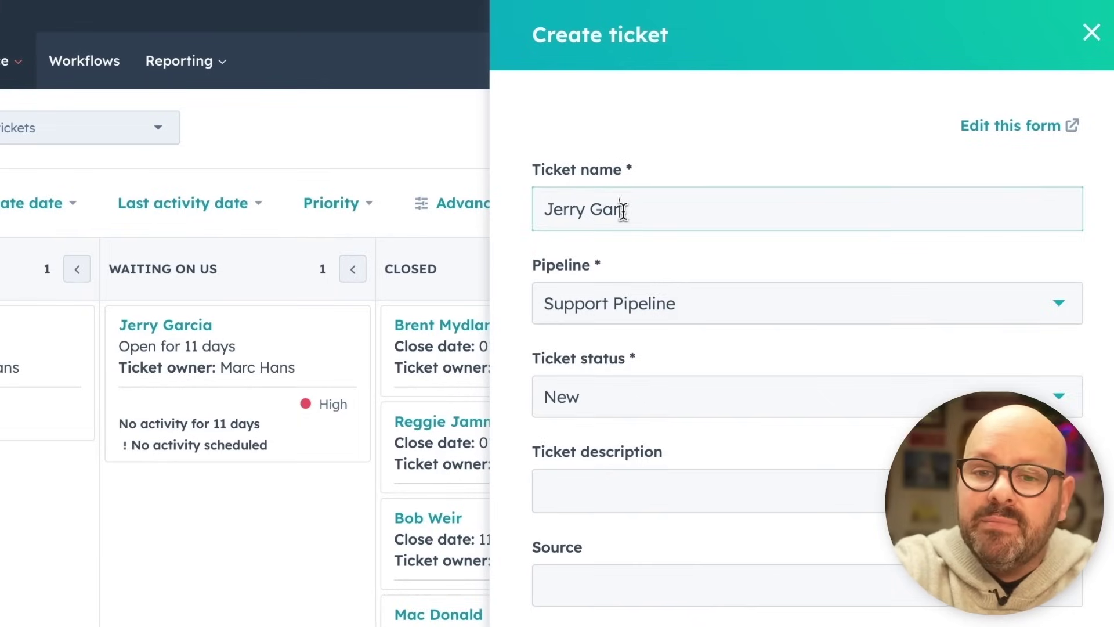
left_click(603, 311)
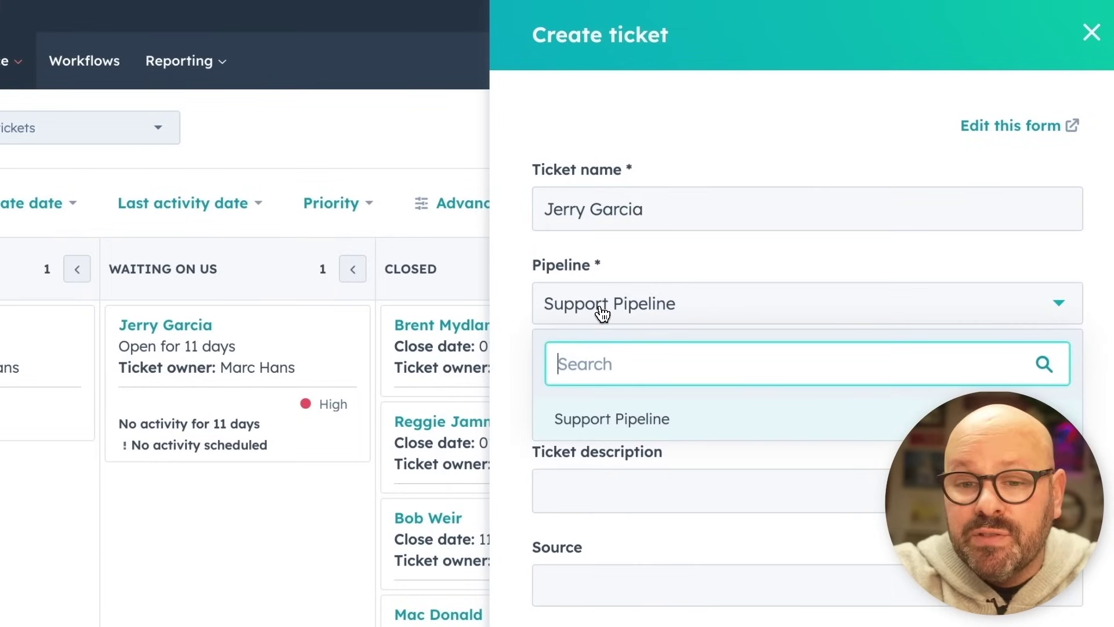
left_click(610, 406)
left_click(610, 399)
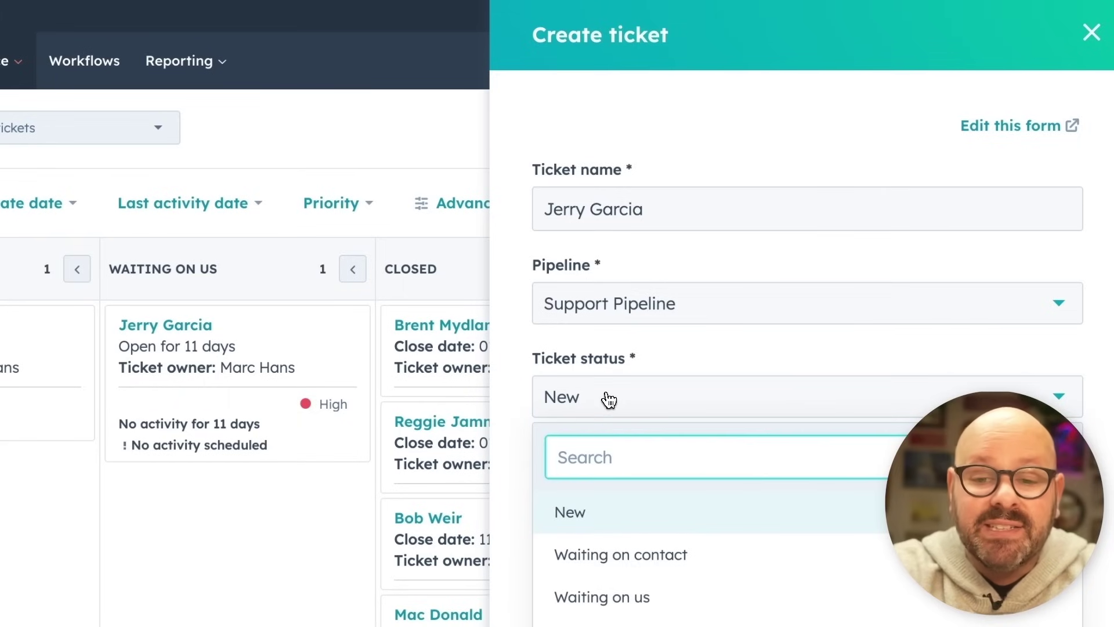
left_click(599, 503)
- Add a short ticket description, set source to Chat and priority to Medium
left_click(594, 492)
type("Jerry is going down the road feeling bad")
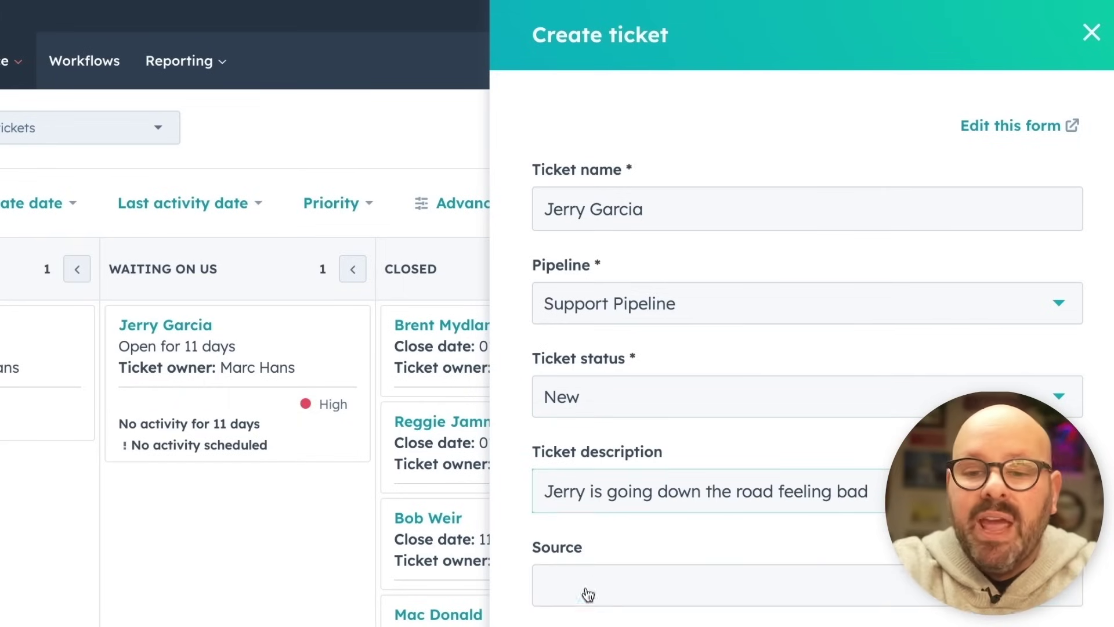
left_click(588, 596)
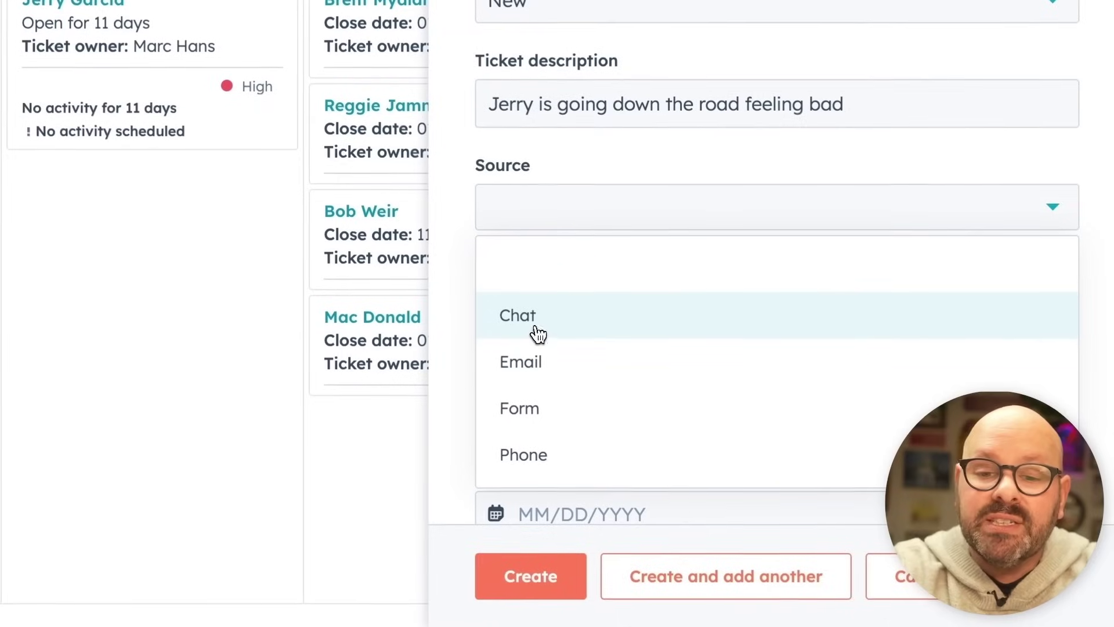
left_click(537, 334)
scroll(537, 333, "down", 1)
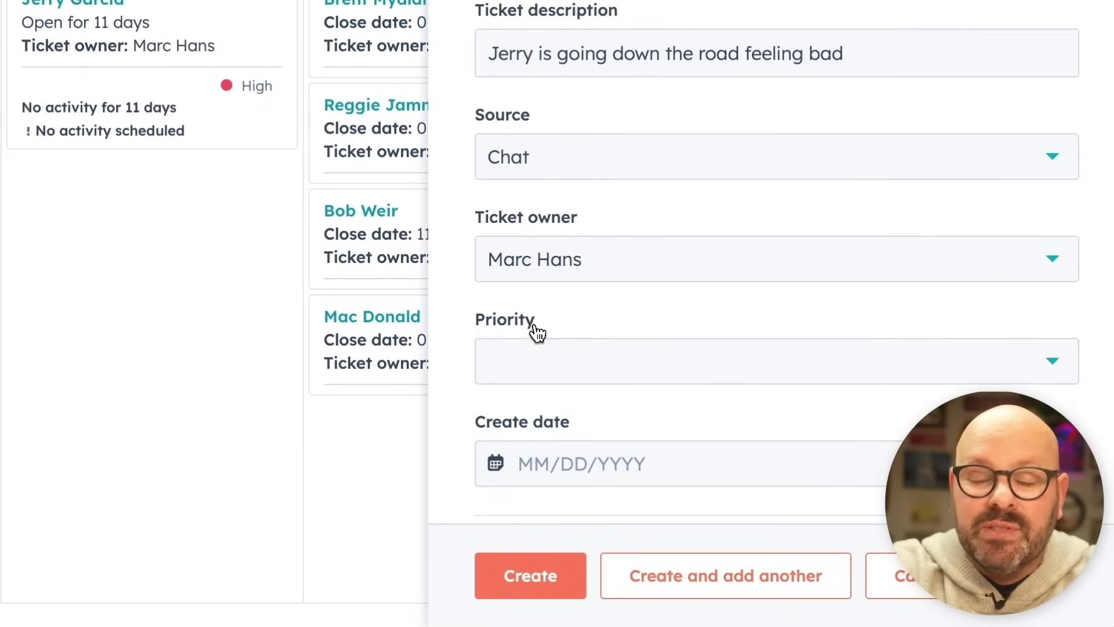
left_click(534, 249)
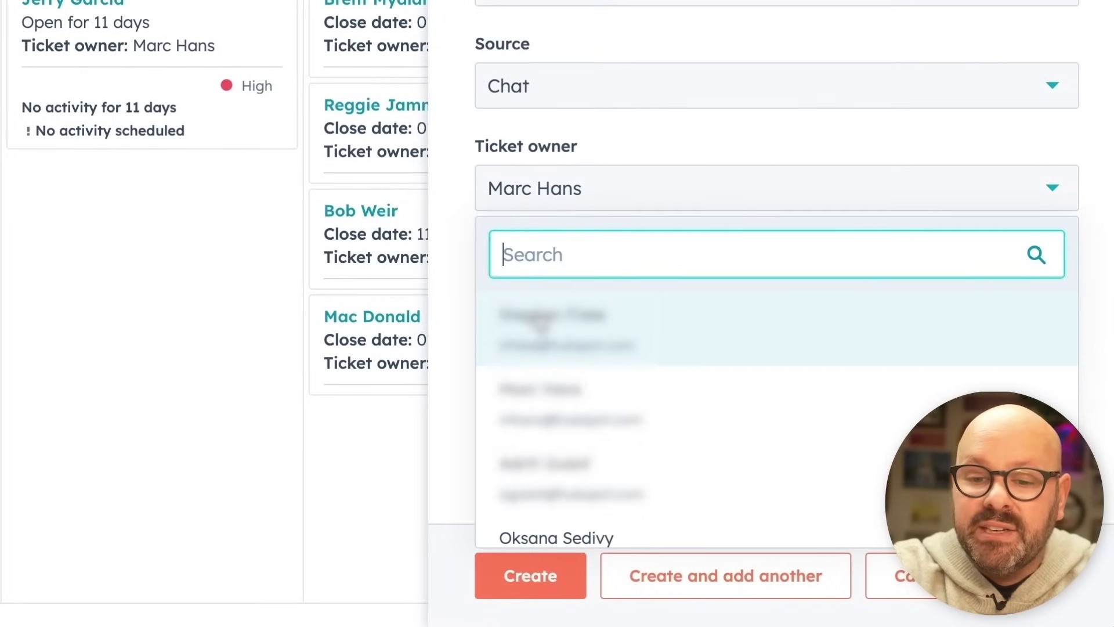
left_click(539, 325)
scroll(528, 391, "down", 1)
left_click(527, 169)
- Date the ticket 01/29/2024, link the contact and 4fingerconsulting.com, and create it
left_click(535, 271)
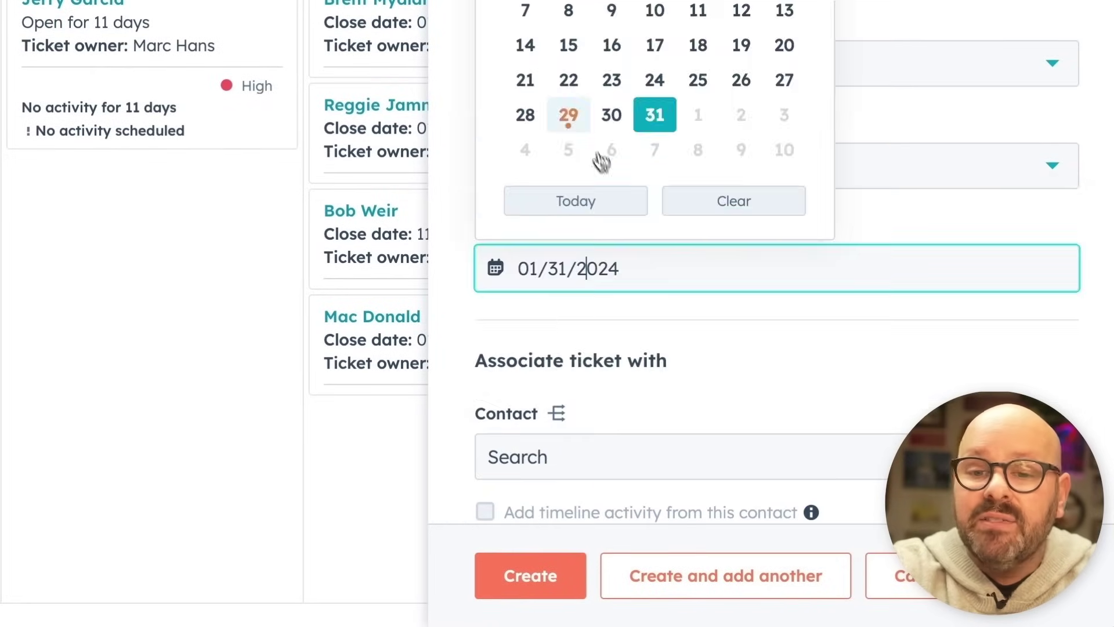
left_click(568, 116)
scroll(604, 318, "down", 4)
left_click(556, 251)
type("jerr")
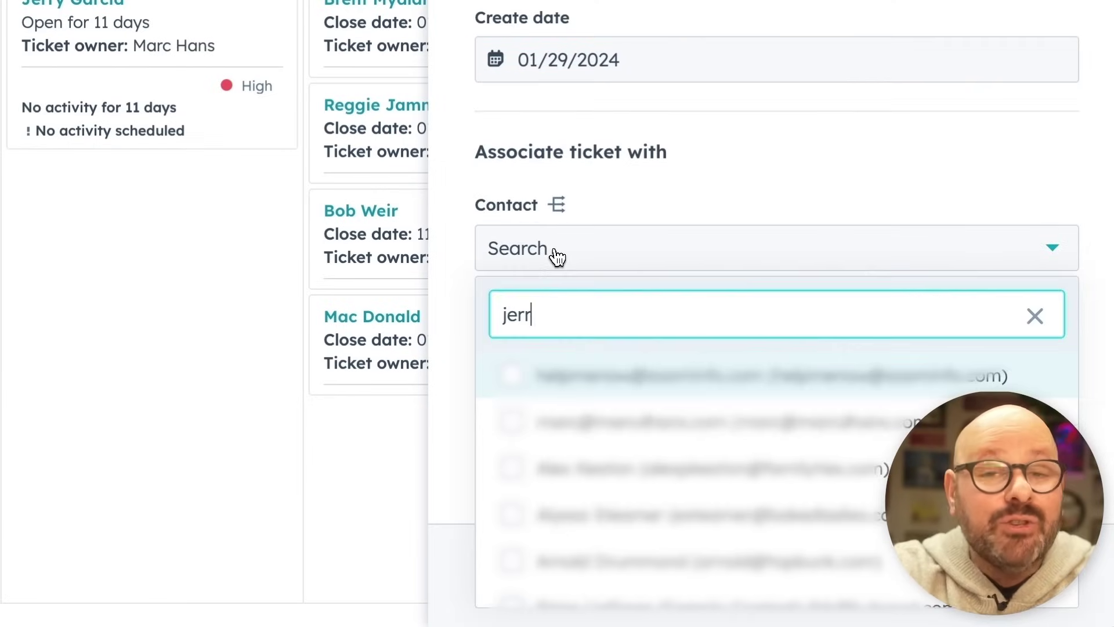
left_click(557, 377)
left_click(541, 403)
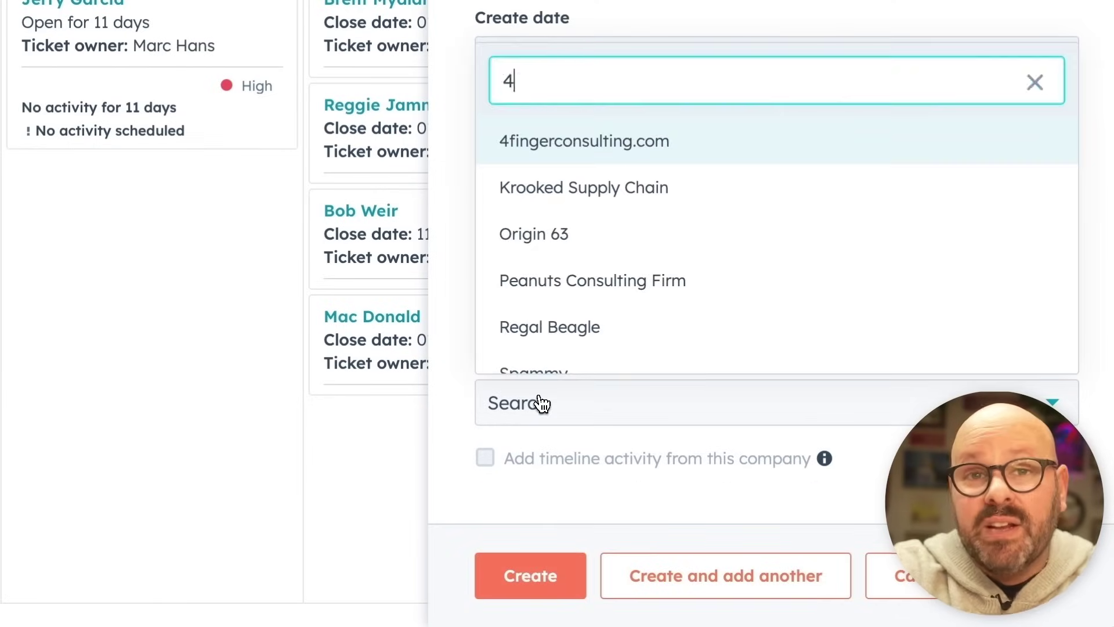
type("4")
left_click(540, 349)
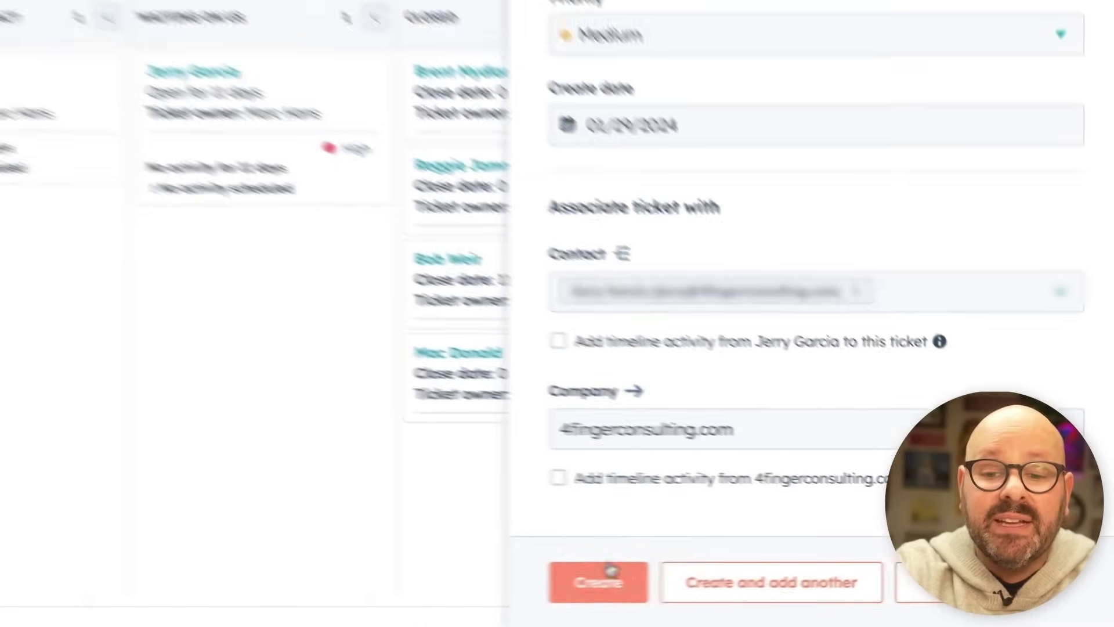
left_click(576, 579)
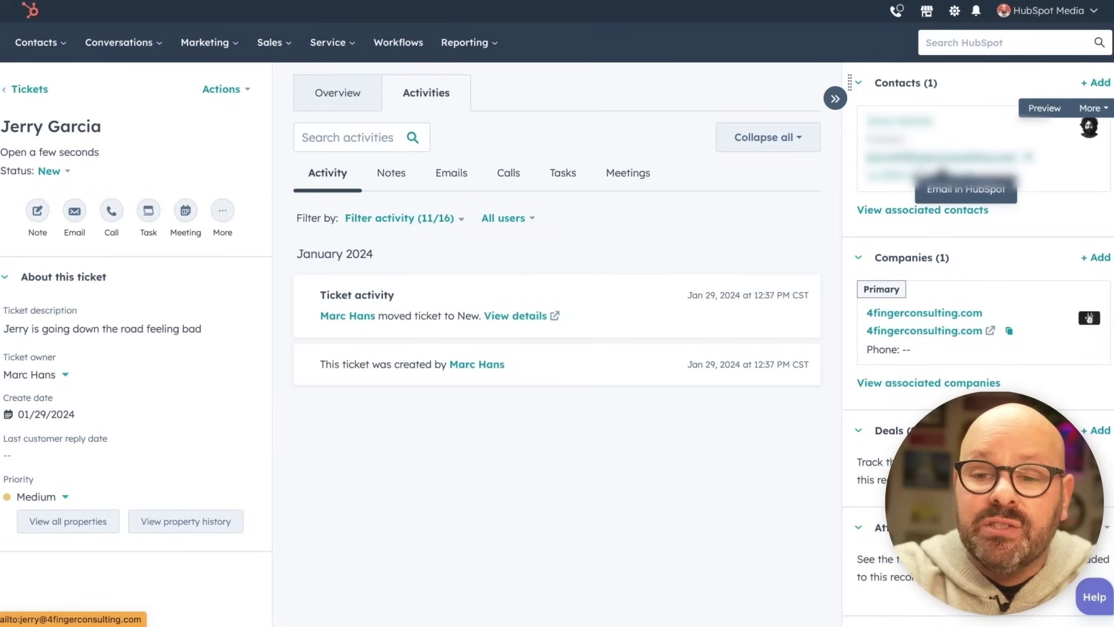
scroll(934, 185, "down", 2)
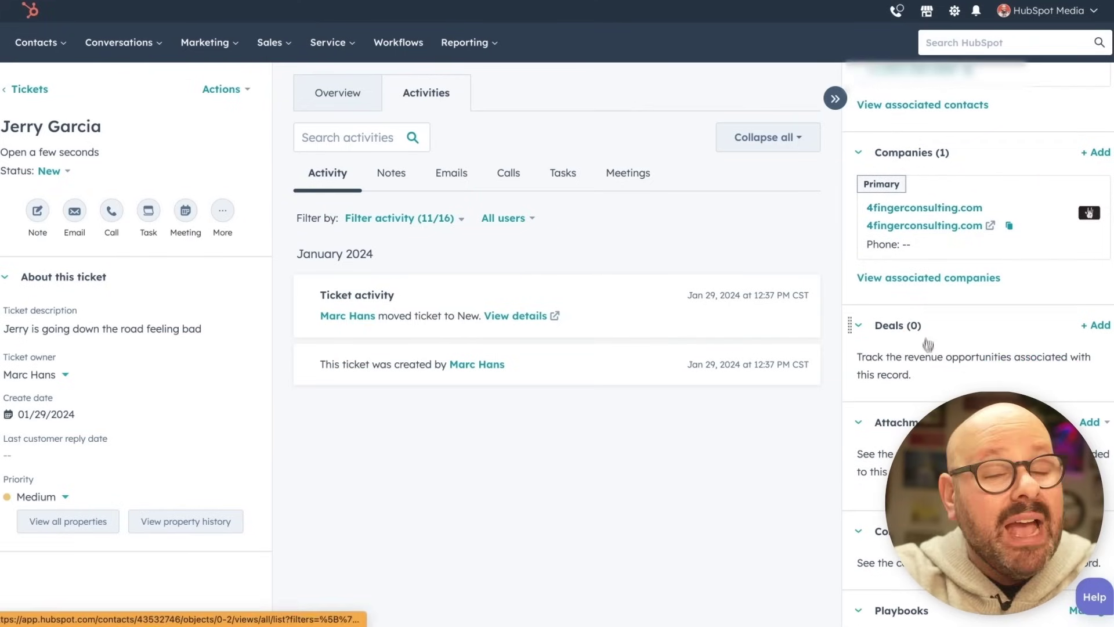
scroll(928, 366, "down", 1)
scroll(927, 367, "down", 1)
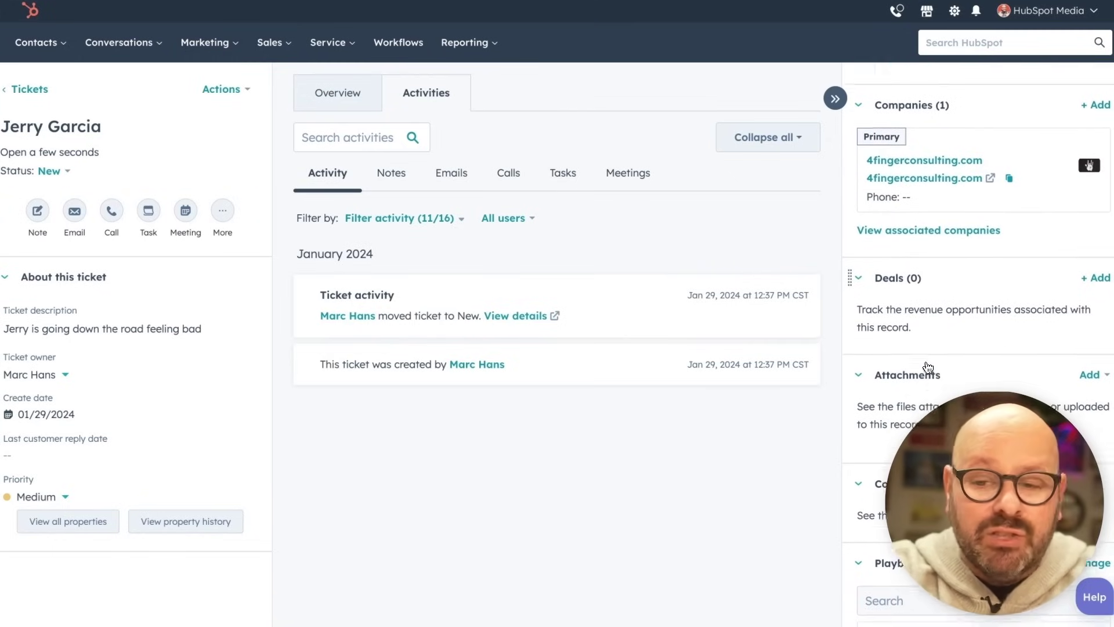
scroll(928, 366, "down", 3)
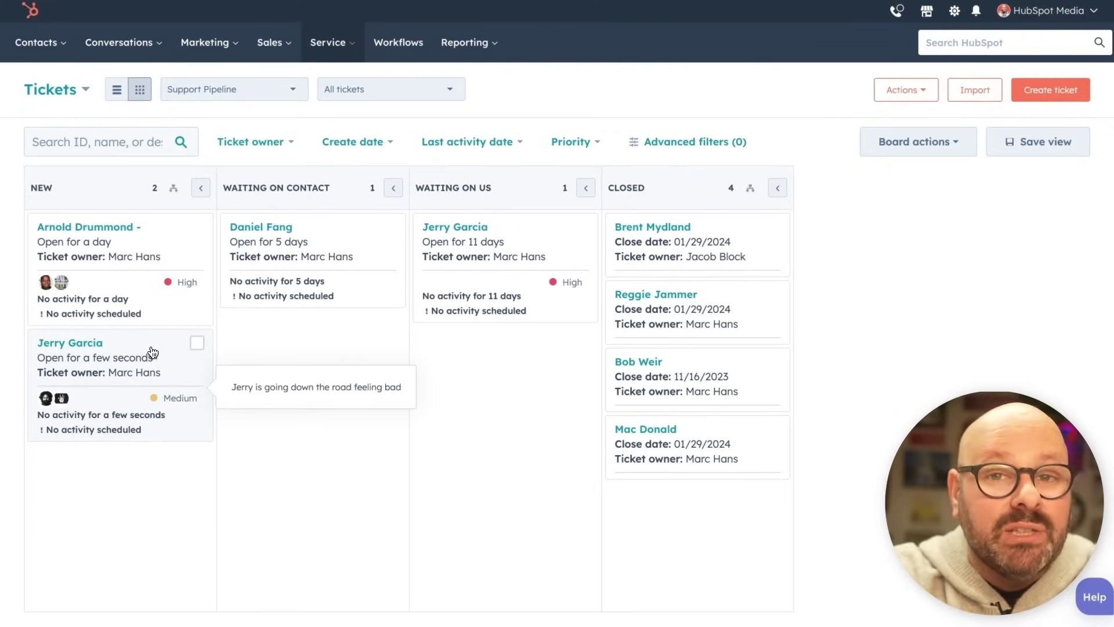
- Drag the new ticket into Waiting on Contact, then check the owner, date and priority filters
left_click_drag(96, 354, 306, 328)
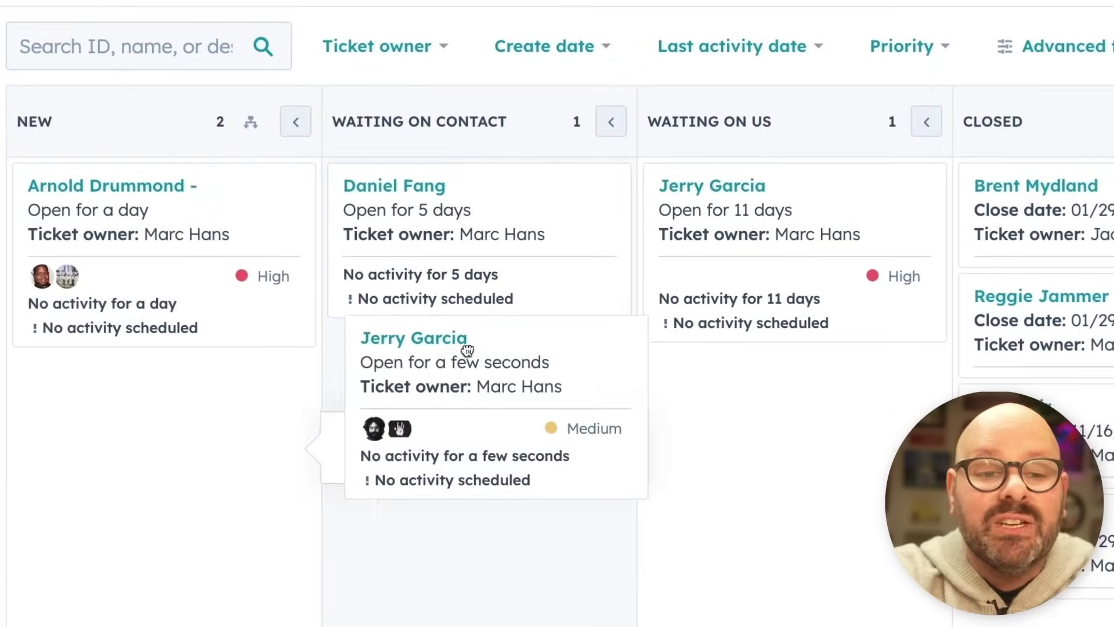
left_click_drag(467, 350, 473, 349)
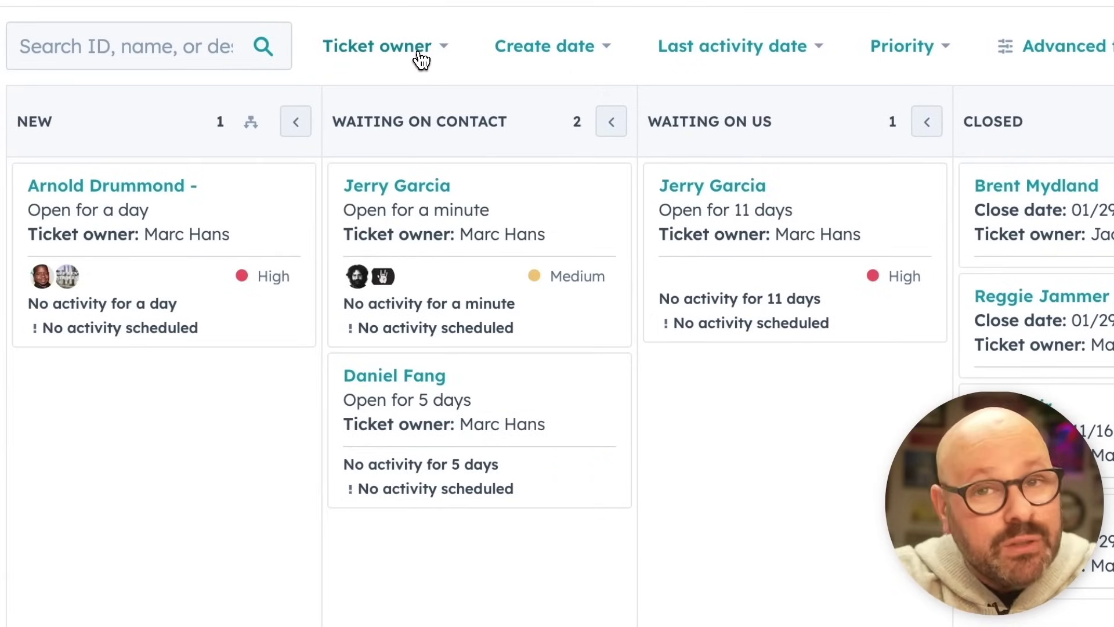
left_click(420, 58)
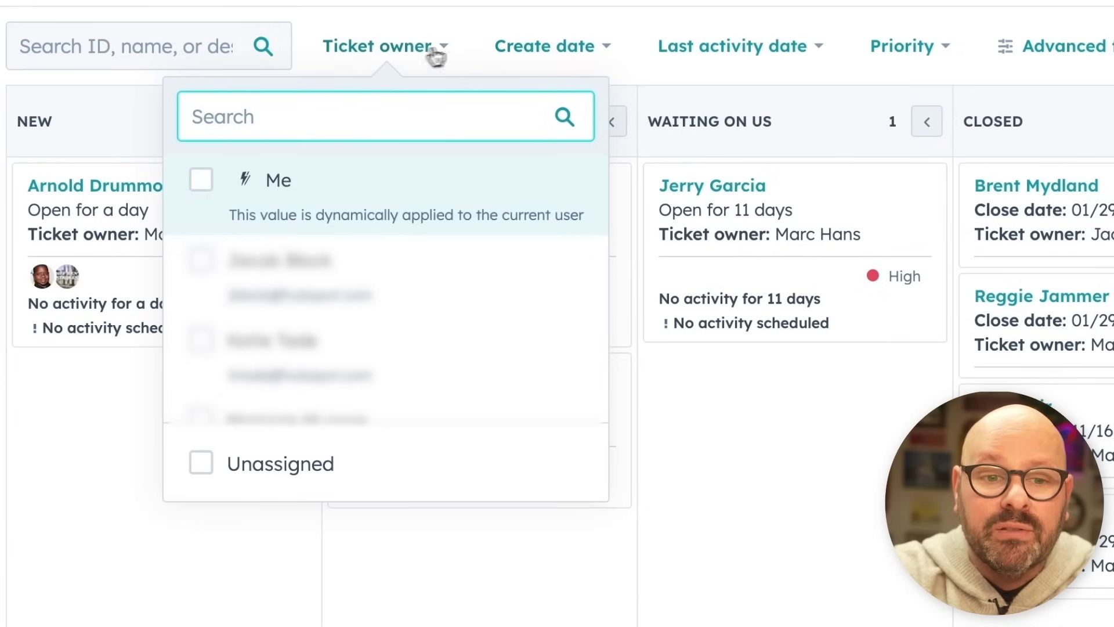
left_click(590, 63)
left_click(763, 44)
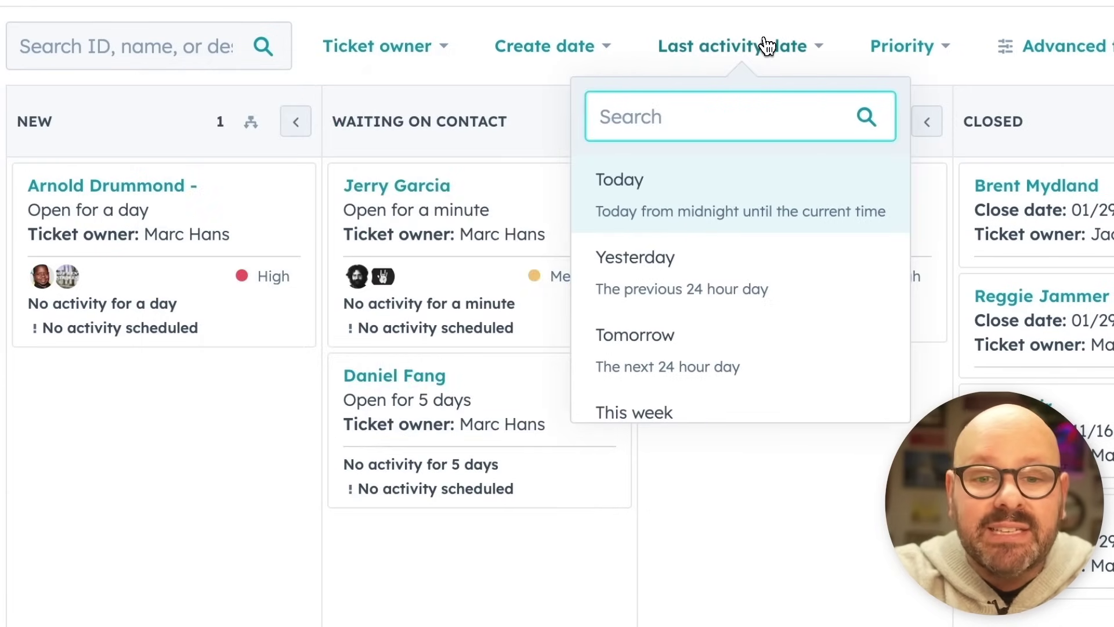
left_click(897, 48)
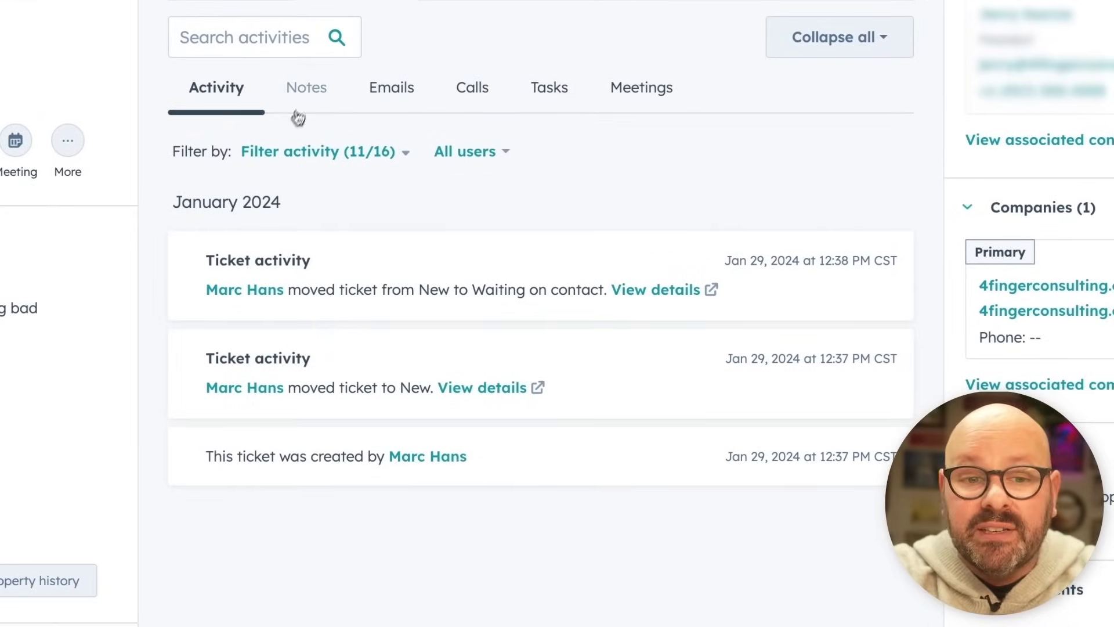
- Review the ticket's Notes, Emails, Calls, Tasks and Meetings activity tabs, ending on Meetings
left_click(307, 93)
left_click(387, 92)
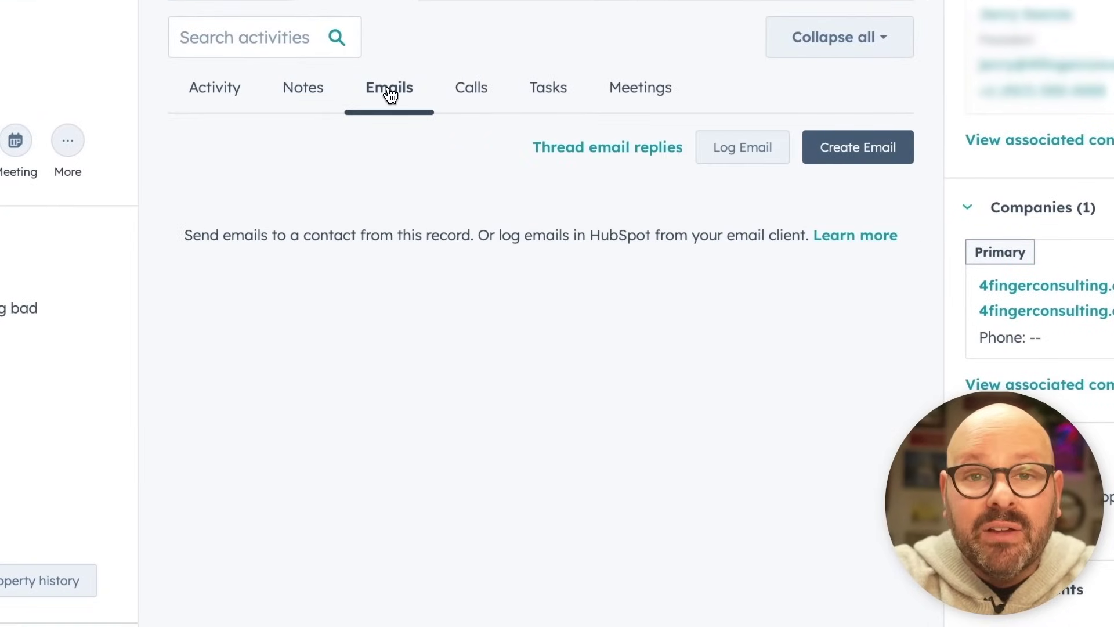
left_click(472, 96)
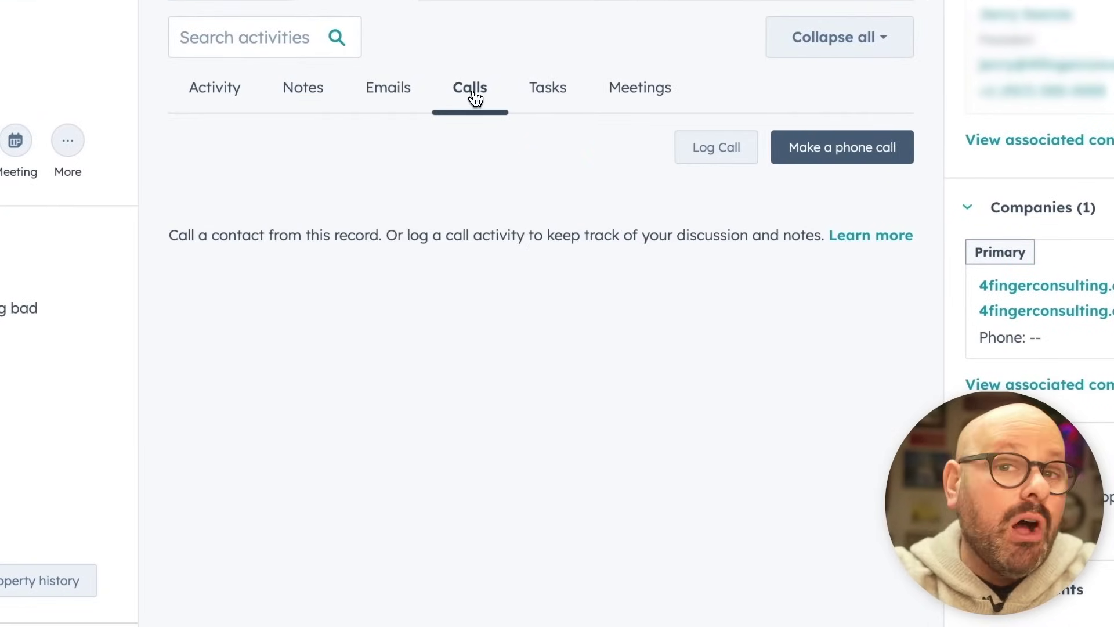
left_click(550, 92)
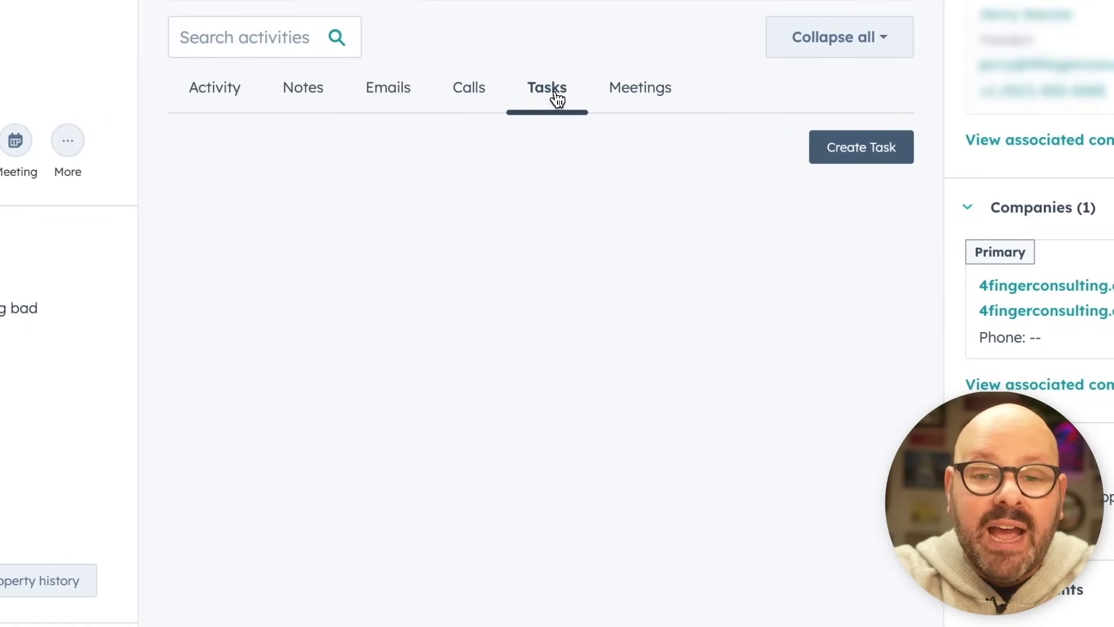
left_click(648, 91)
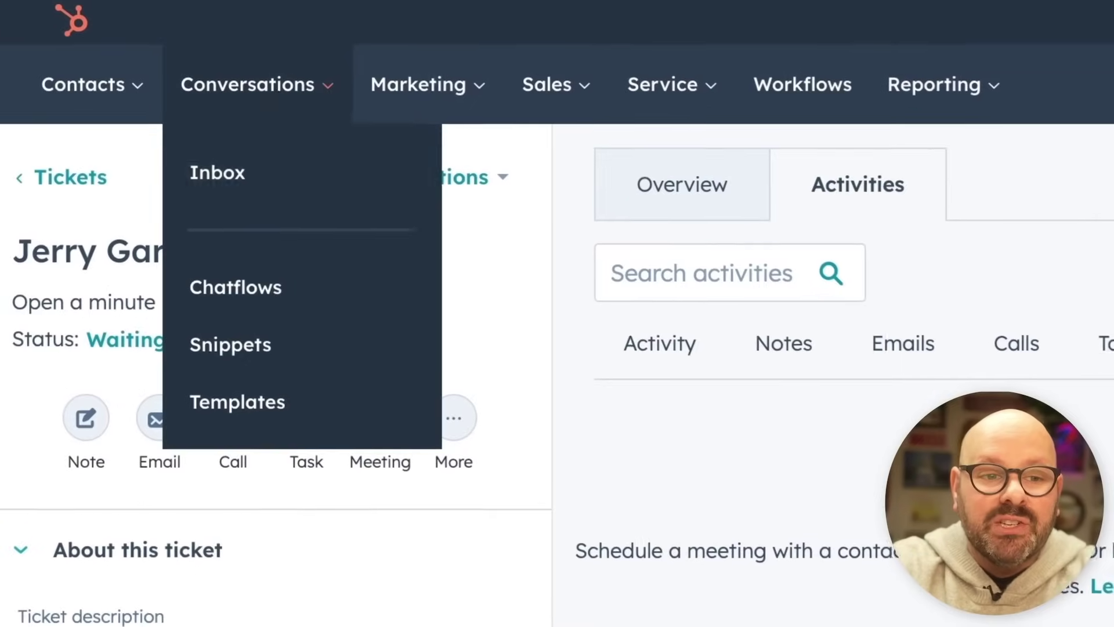
- Open the Conversations inbox and read through the website chat thread
left_click(255, 175)
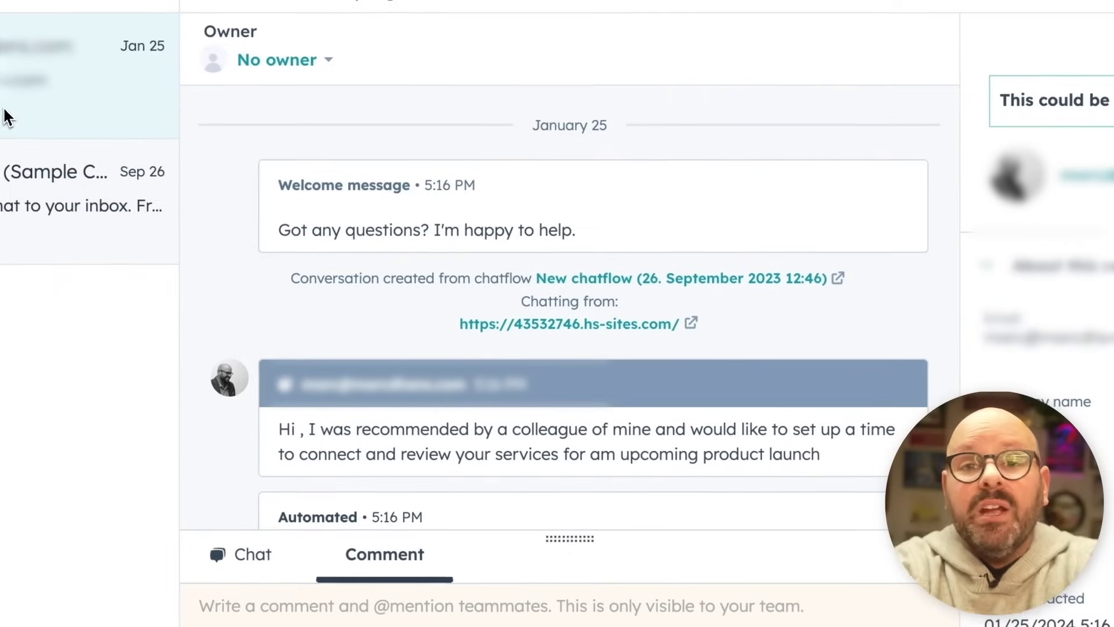
scroll(493, 352, "down", 2)
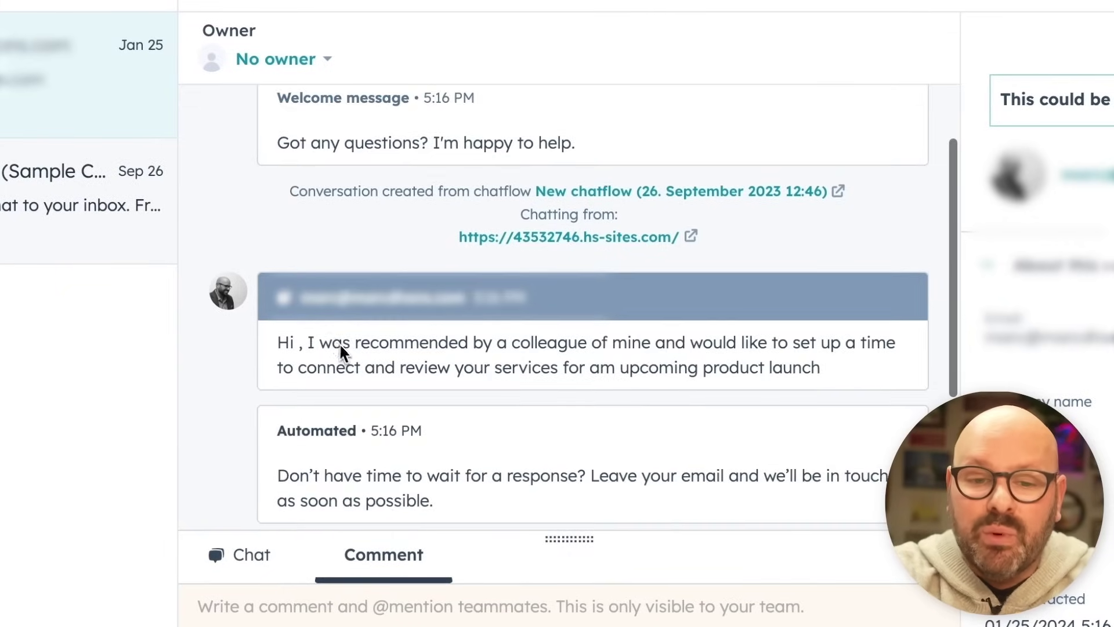
scroll(343, 350, "down", 3)
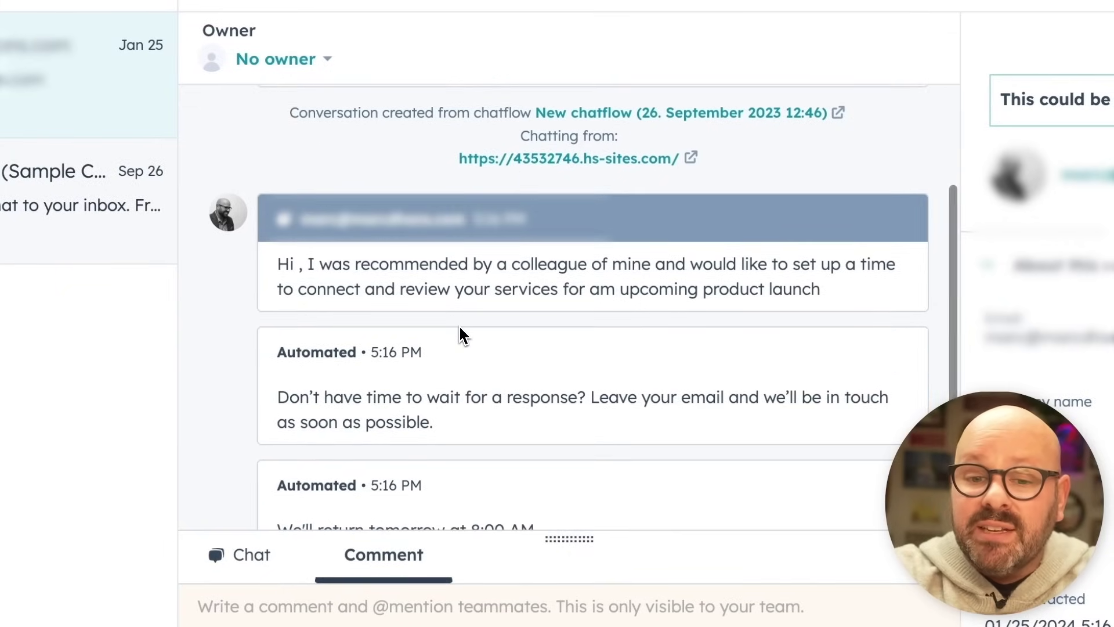
scroll(459, 329, "down", 3)
scroll(458, 333, "down", 1)
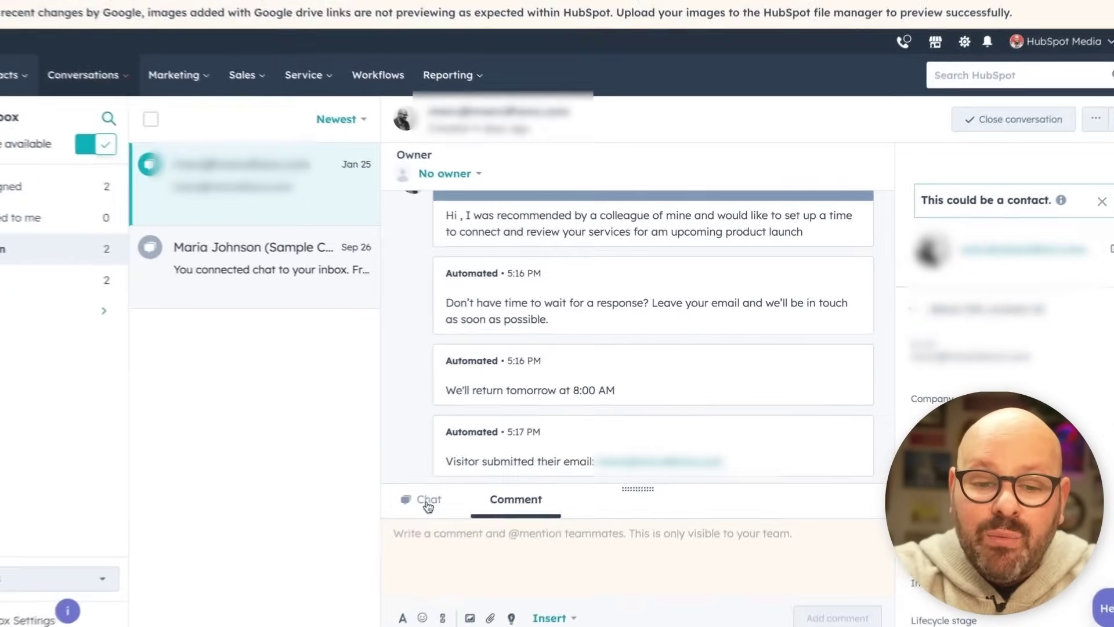
- Expand the drafted chat reply with the AI assistant's Expand option and send it
left_click(288, 545)
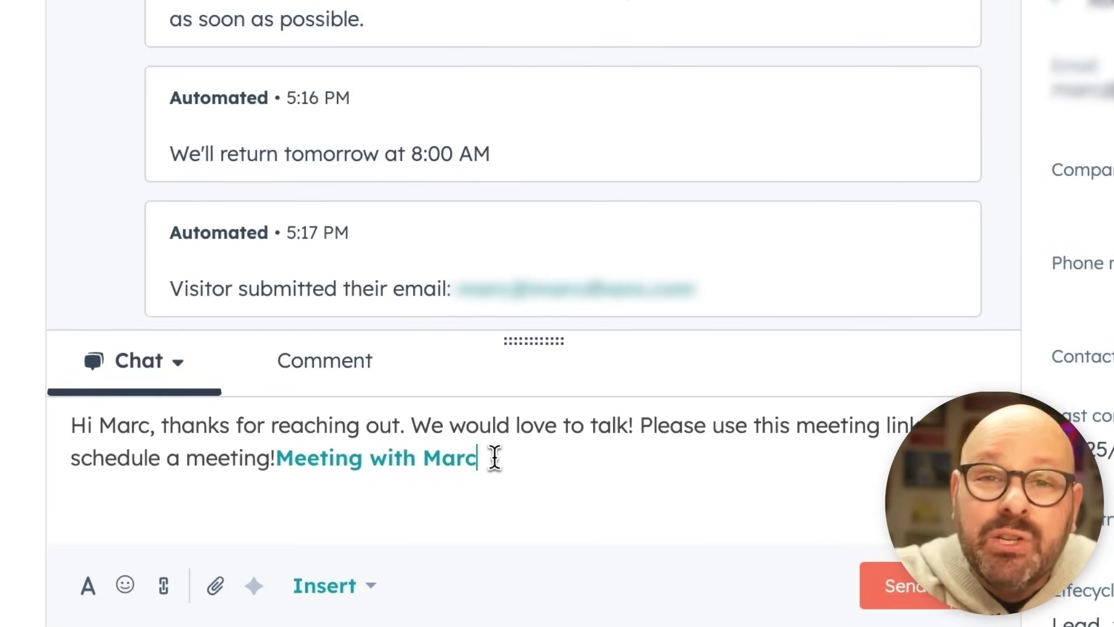
left_click_drag(495, 458, 44, 411)
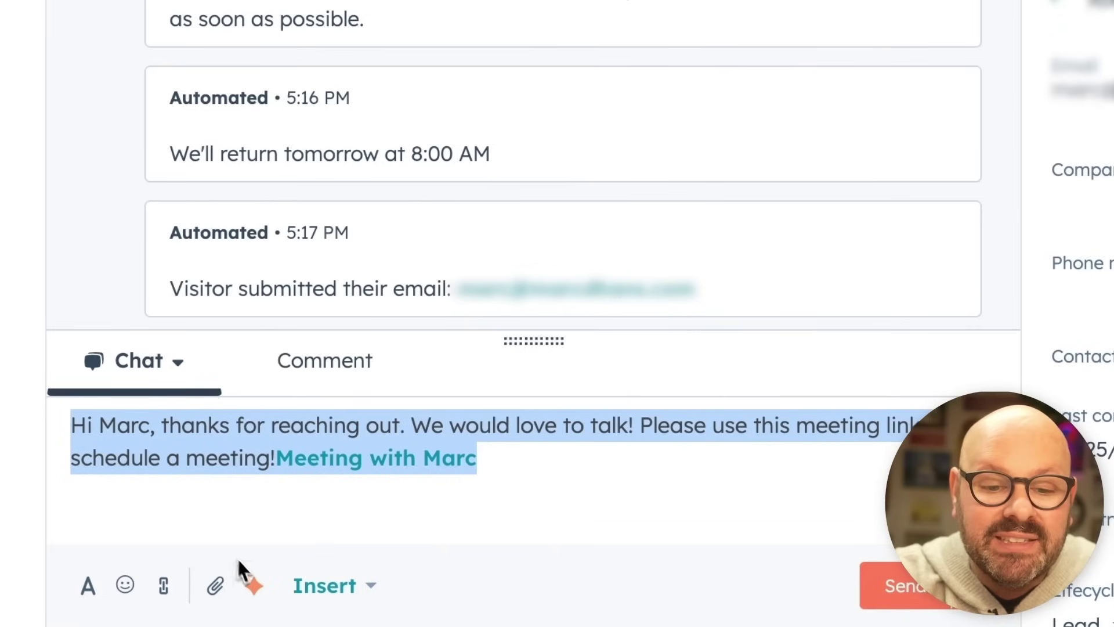
left_click(252, 586)
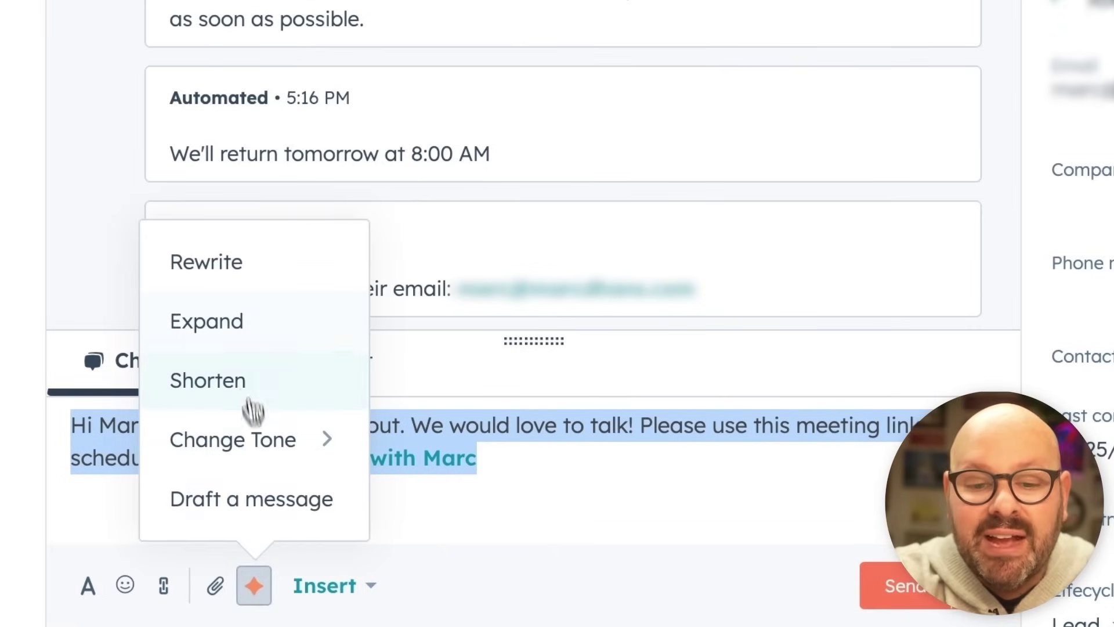
left_click(241, 332)
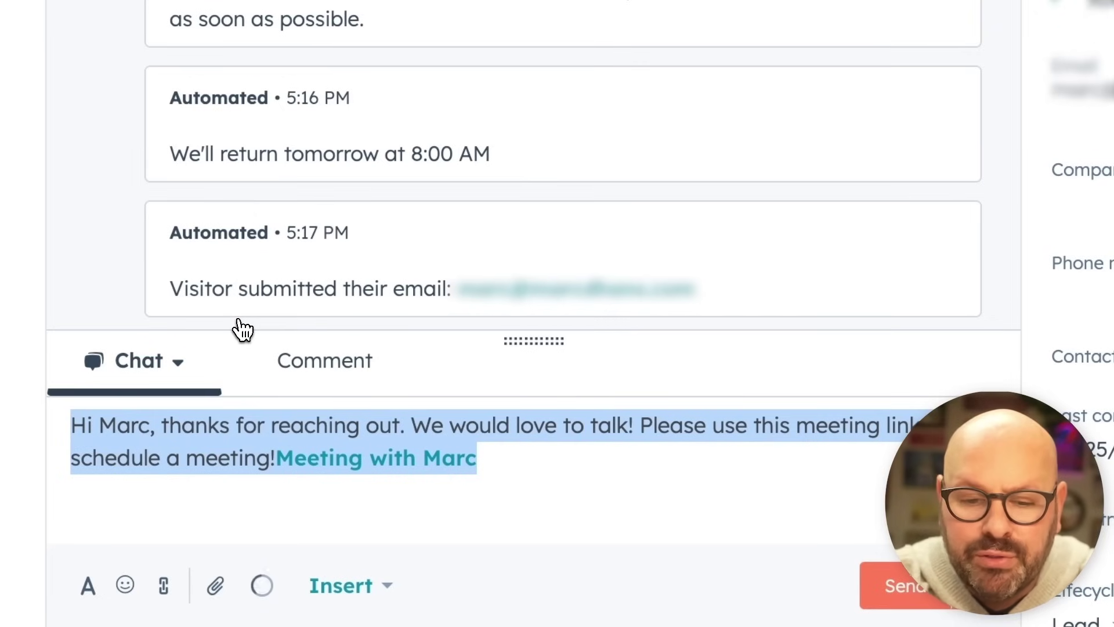
scroll(293, 483, "down", 5)
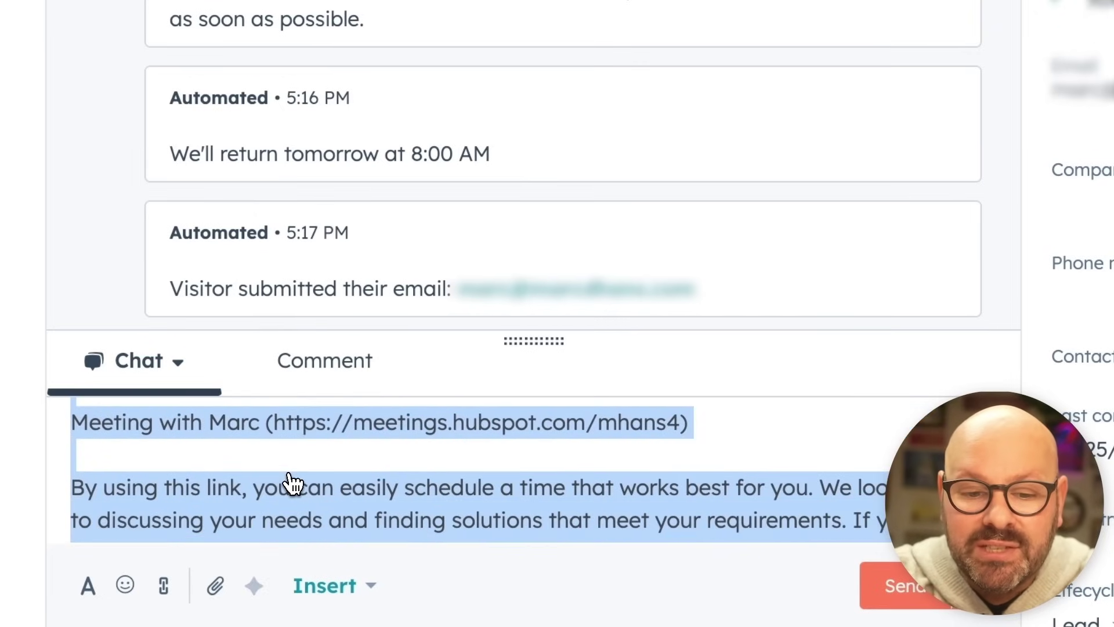
scroll(294, 484, "down", 5)
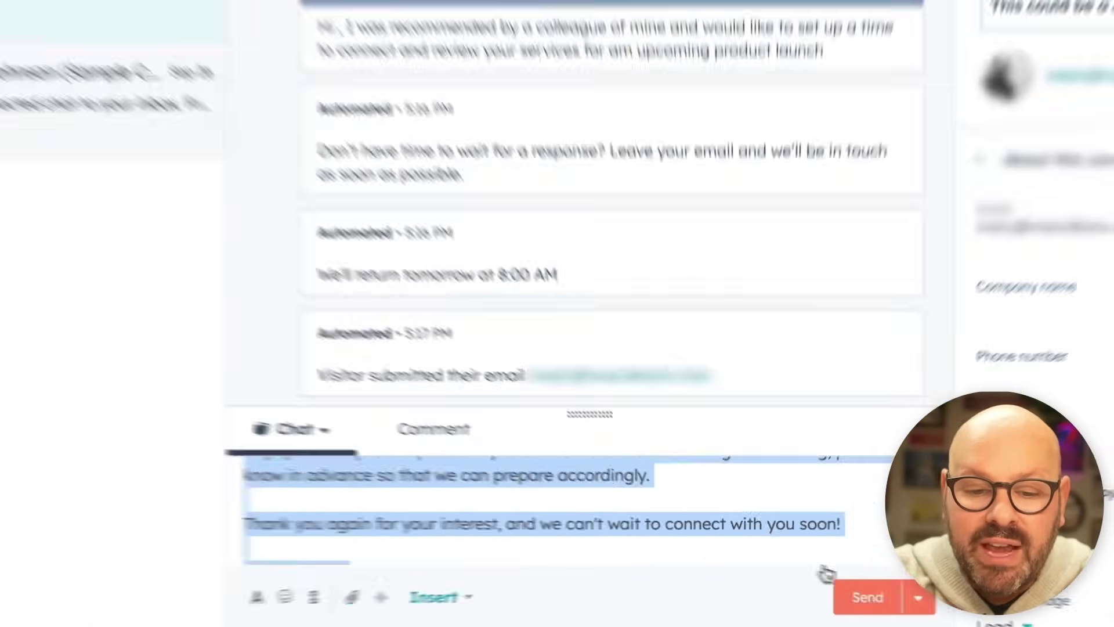
left_click(865, 598)
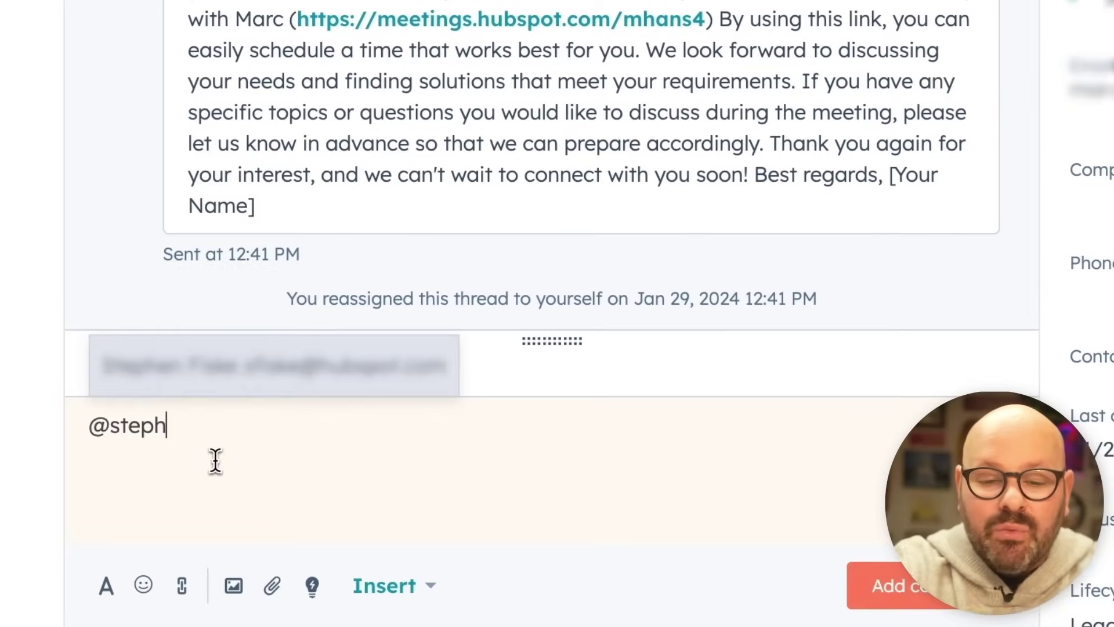
left_click(284, 376)
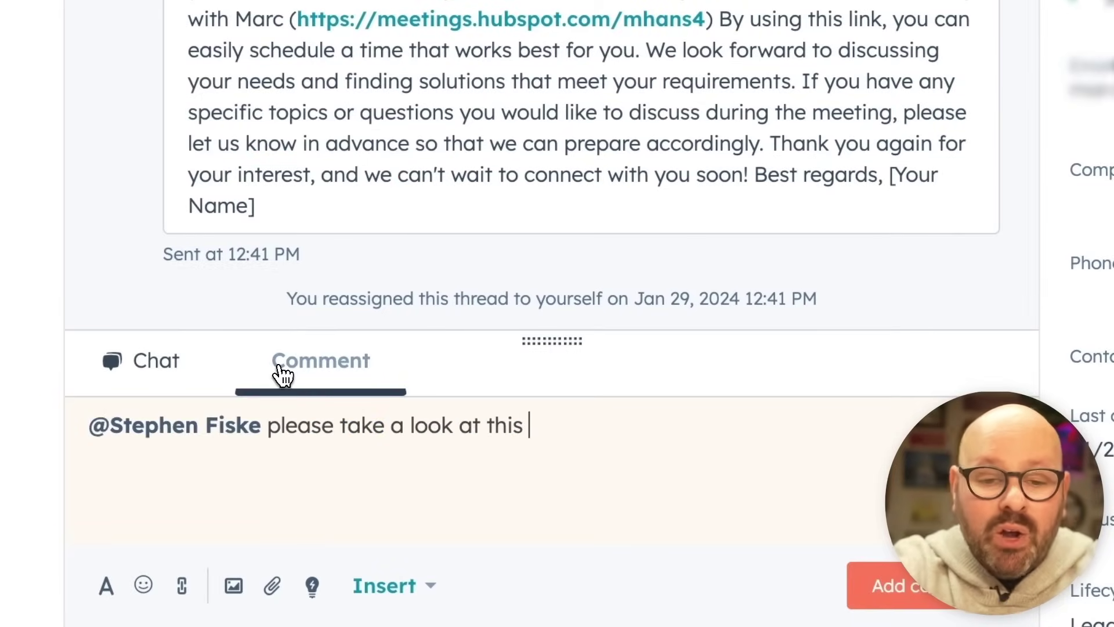
type("e!")
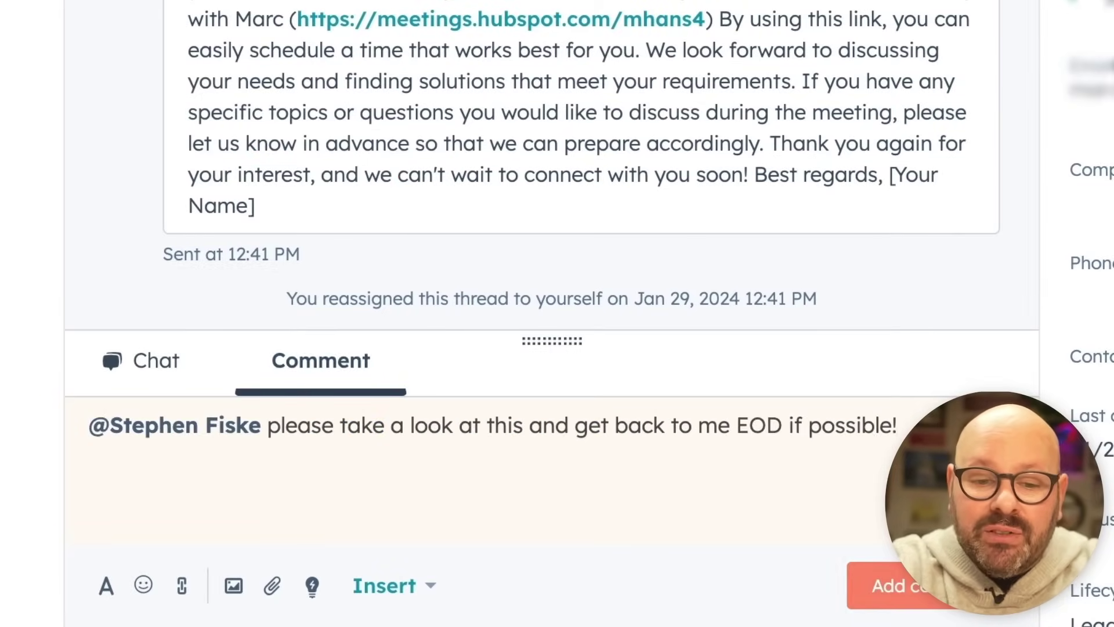
key("Return")
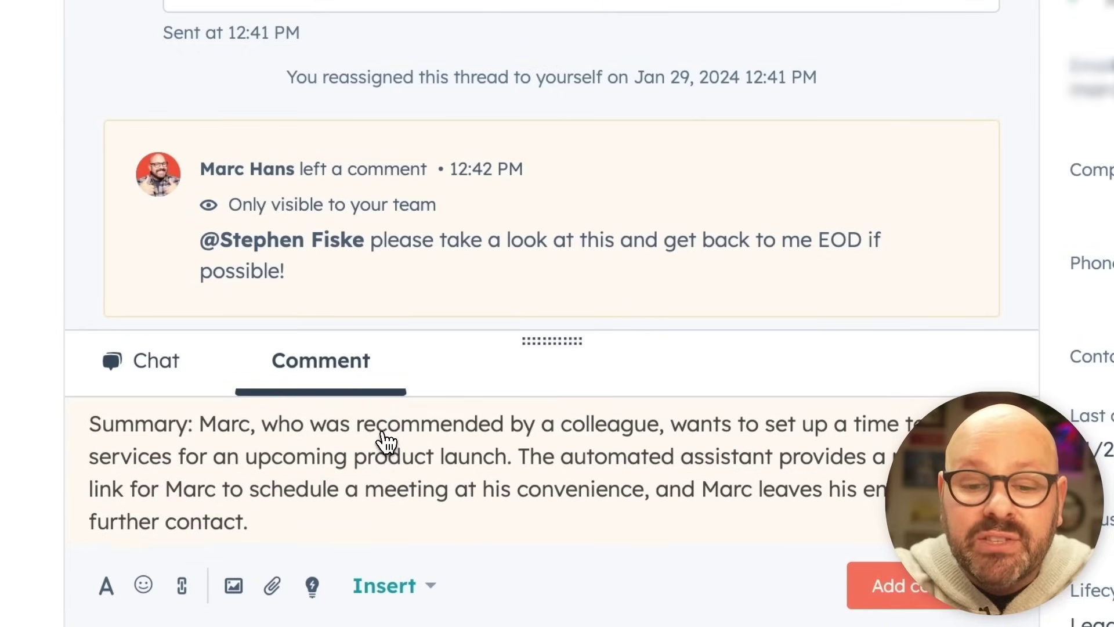
- Scroll through the AI-generated conversation summary in the comment box
scroll(385, 442, "down", 1)
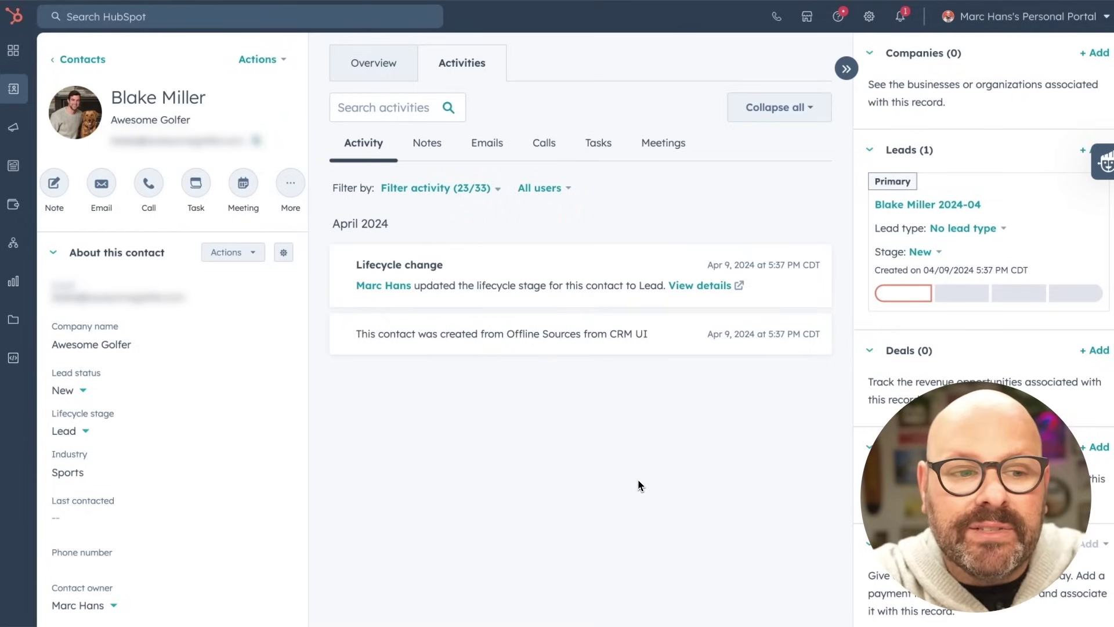
- Go to Automations > Chatflows to list the three existing chatflows
mouse_move(18, 187)
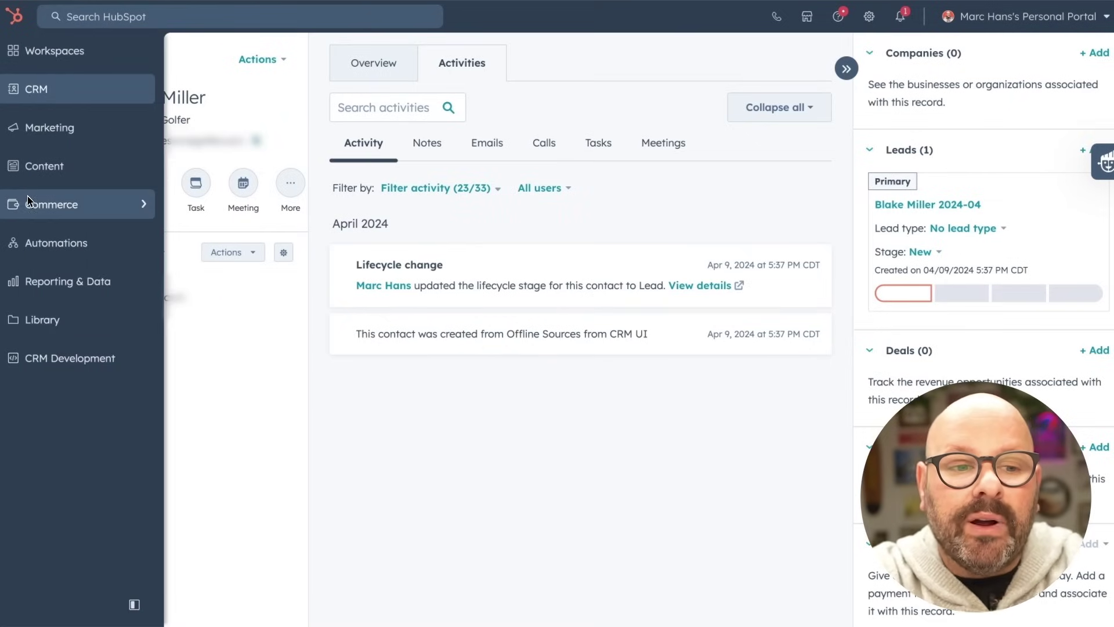
left_click(27, 242)
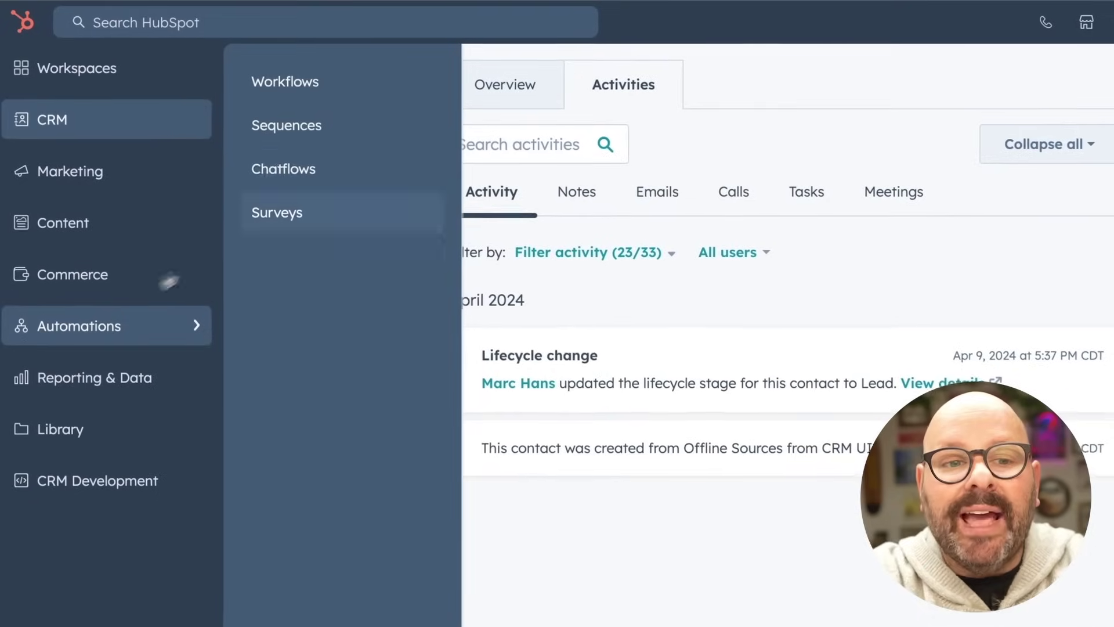
left_click(256, 169)
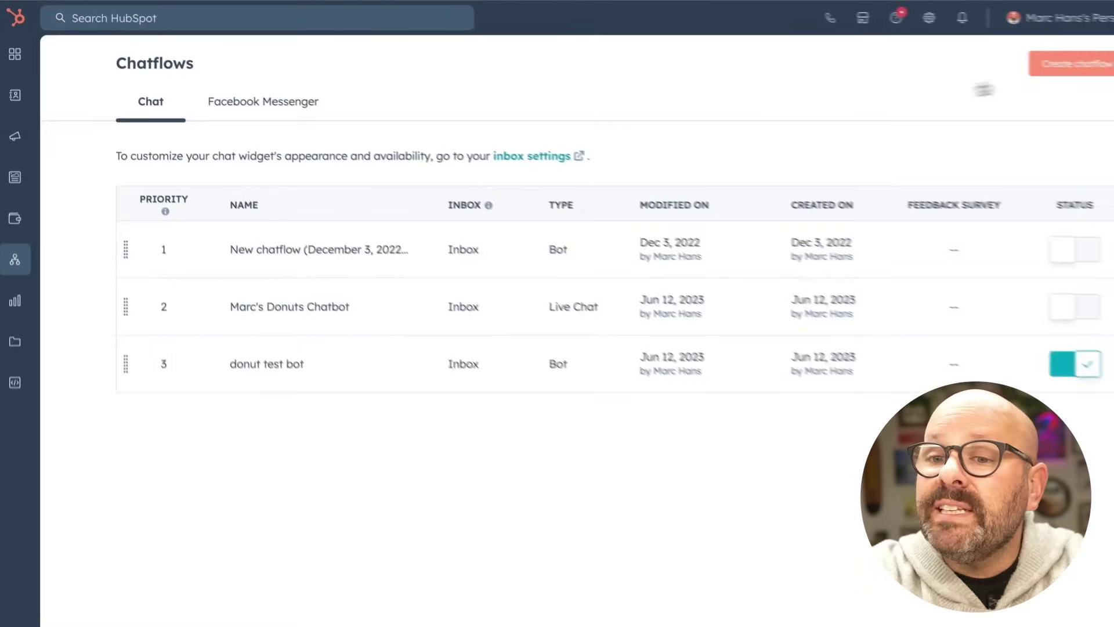
- Create a website Live chat chatflow that routes chats to Inbox in English
left_click(1062, 64)
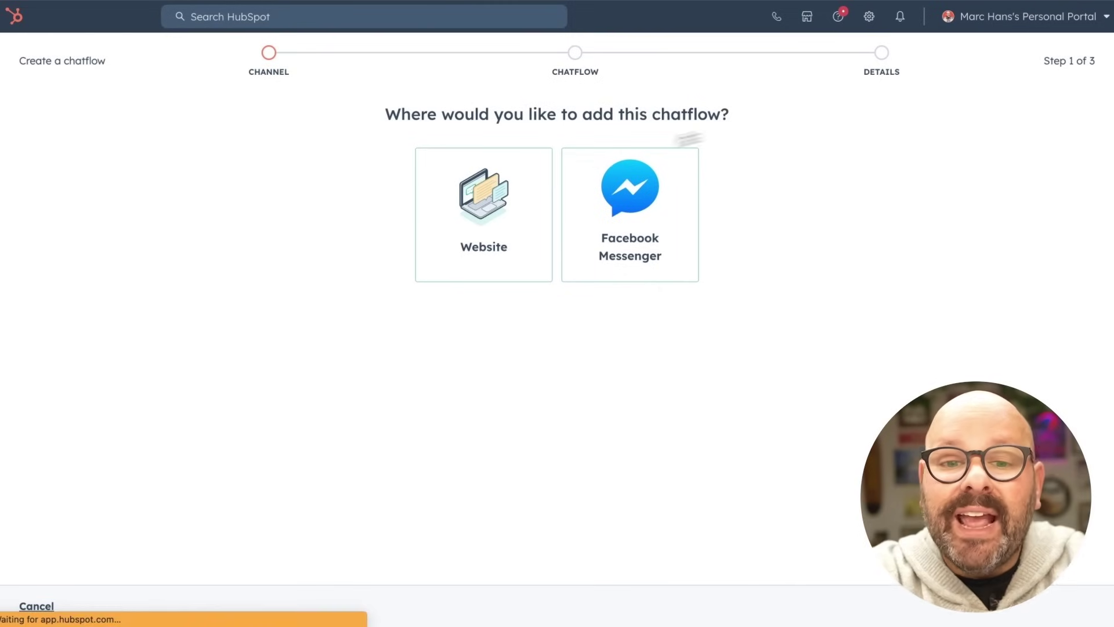
left_click(482, 225)
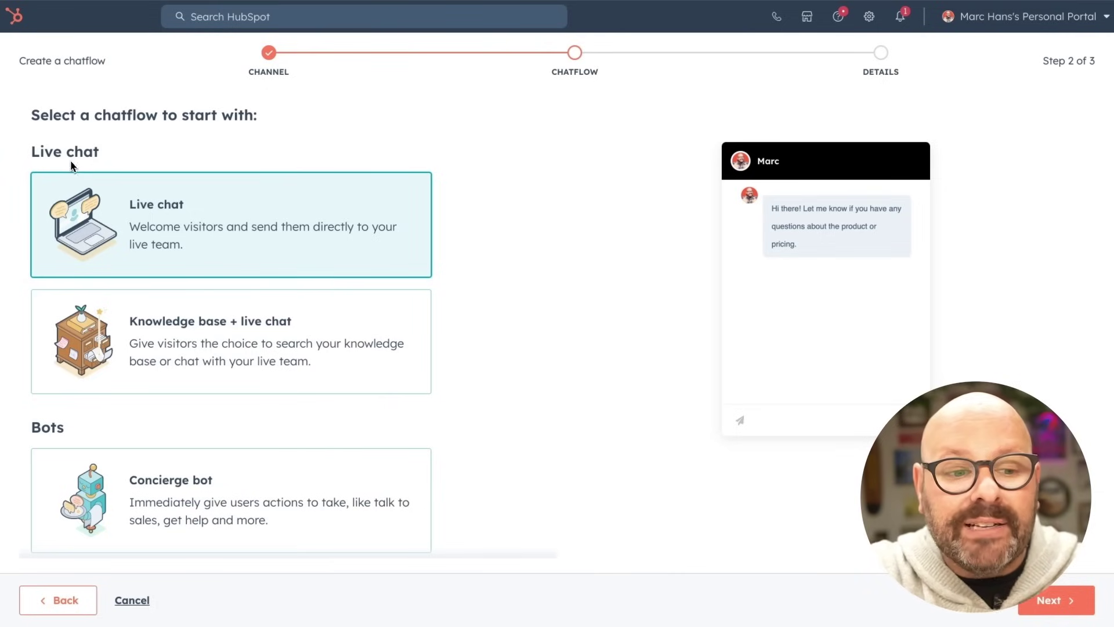
scroll(88, 323, "down", 2)
scroll(67, 326, "up", 2)
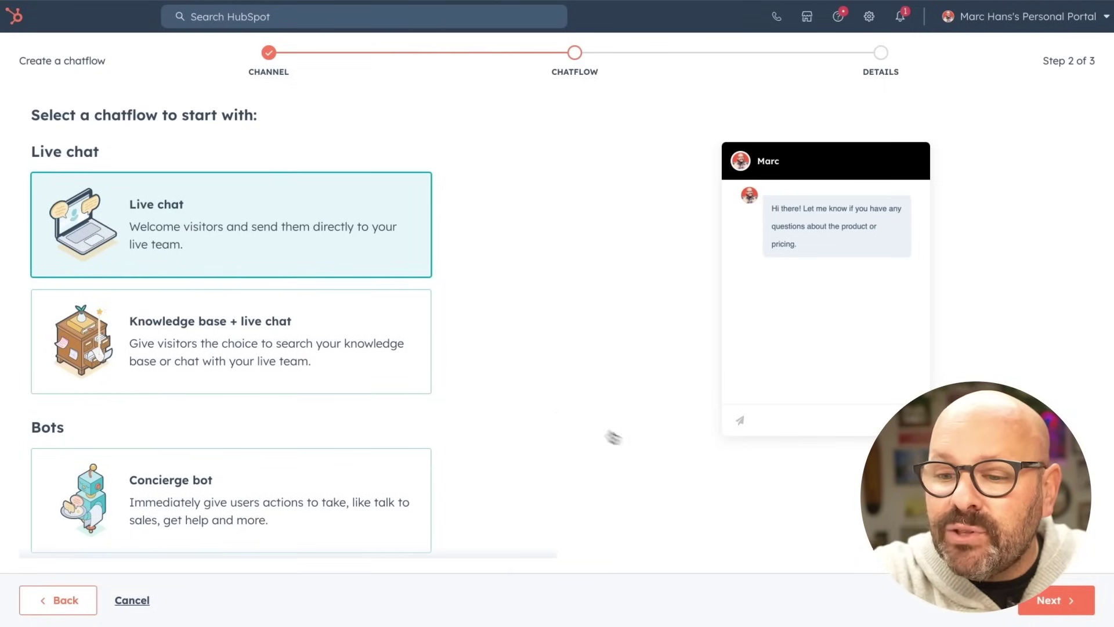
left_click(1058, 601)
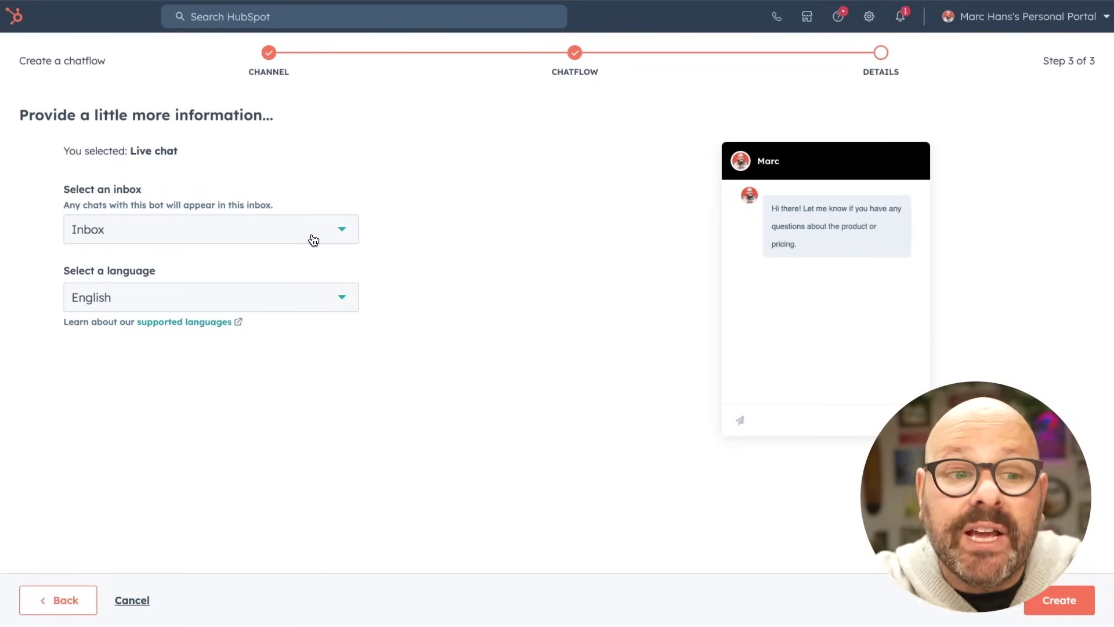
left_click(313, 242)
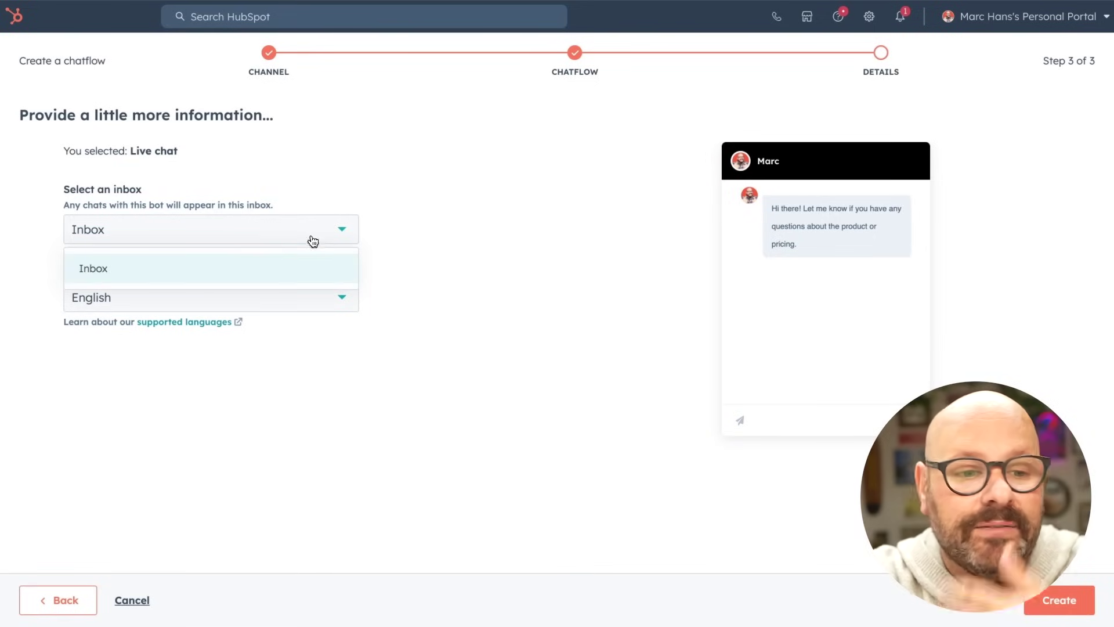
left_click(293, 264)
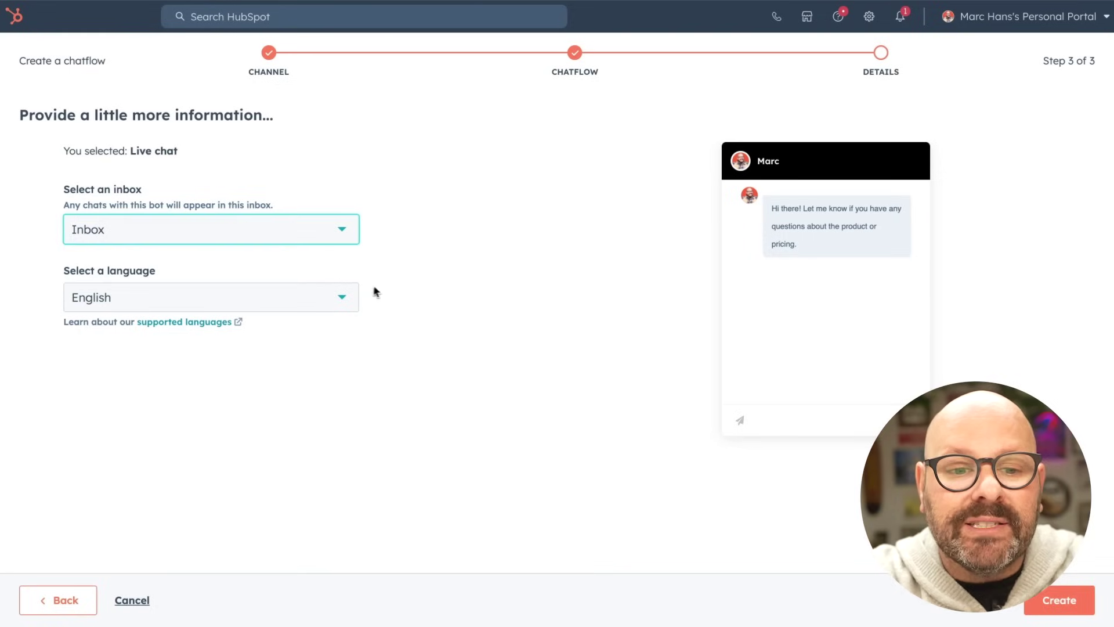
left_click(342, 295)
left_click(448, 289)
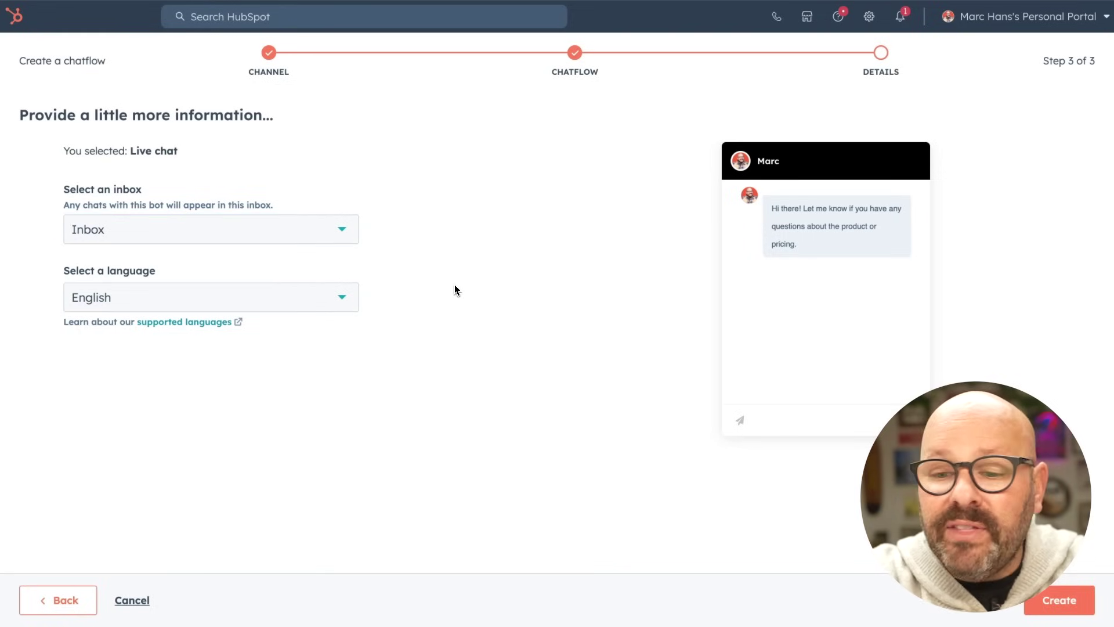
left_click(1055, 613)
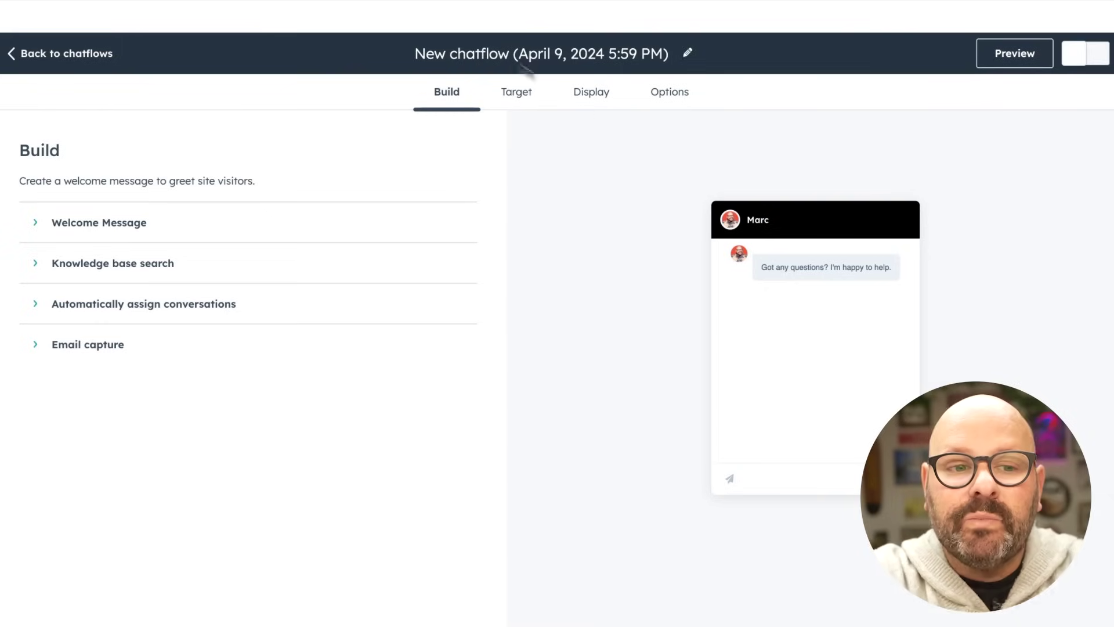
- Rename the chatflow to 'Marc's New Live Chatflow' and select the welcome message text
left_click(529, 55)
type("Marc's New Live Chatflow")
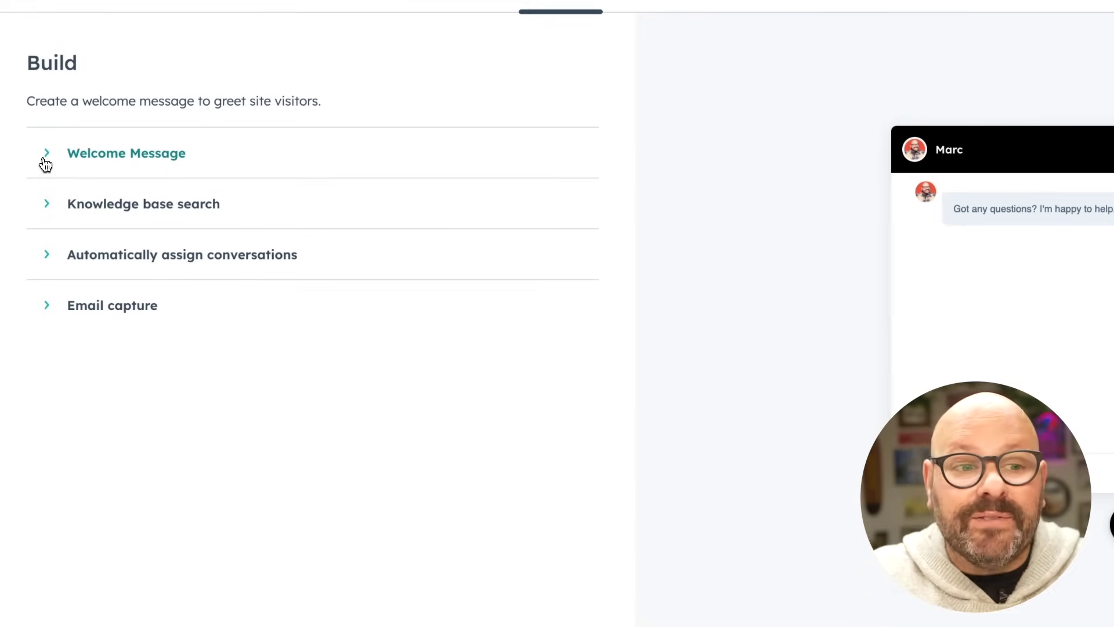
left_click(46, 162)
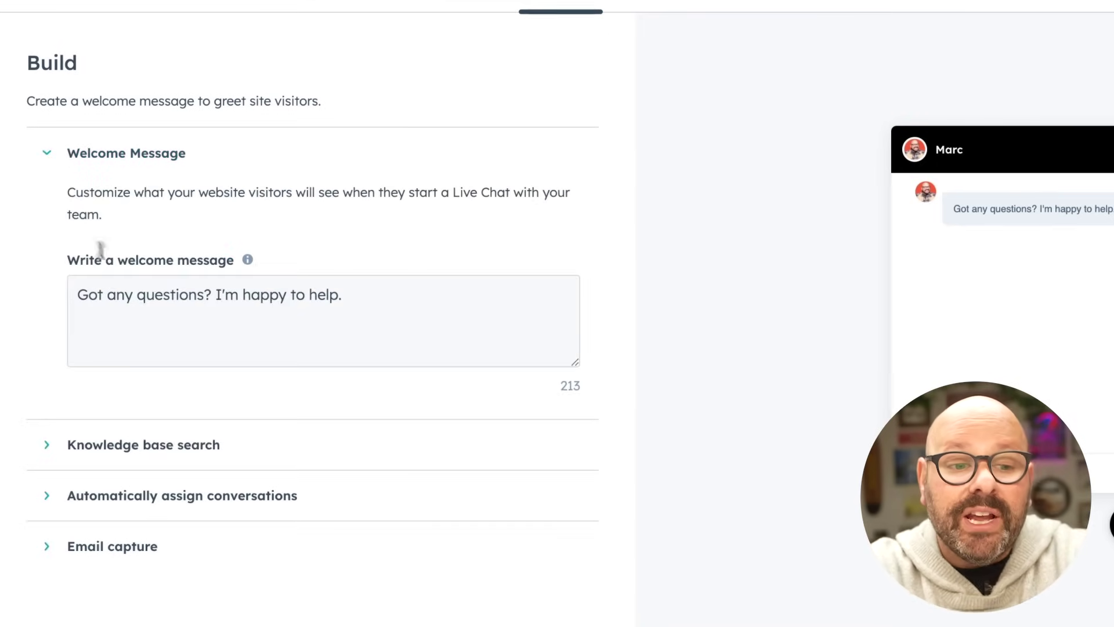
left_click(139, 298)
key("ctrl+a")
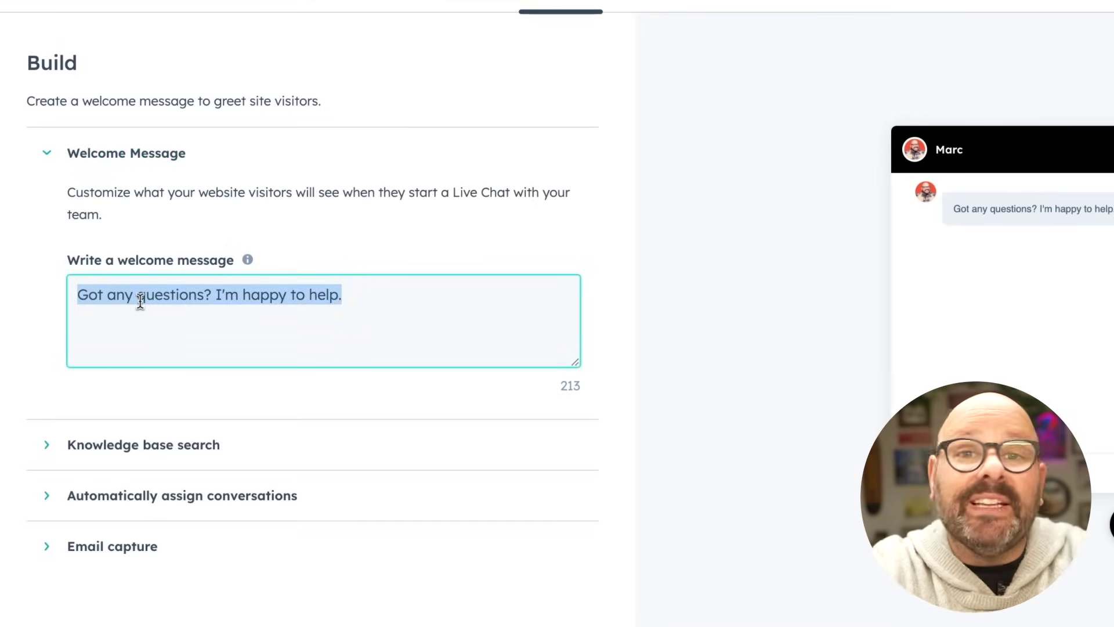
- Turn on knowledge base search, leaving the knowledge base list unchosen
left_click(60, 446)
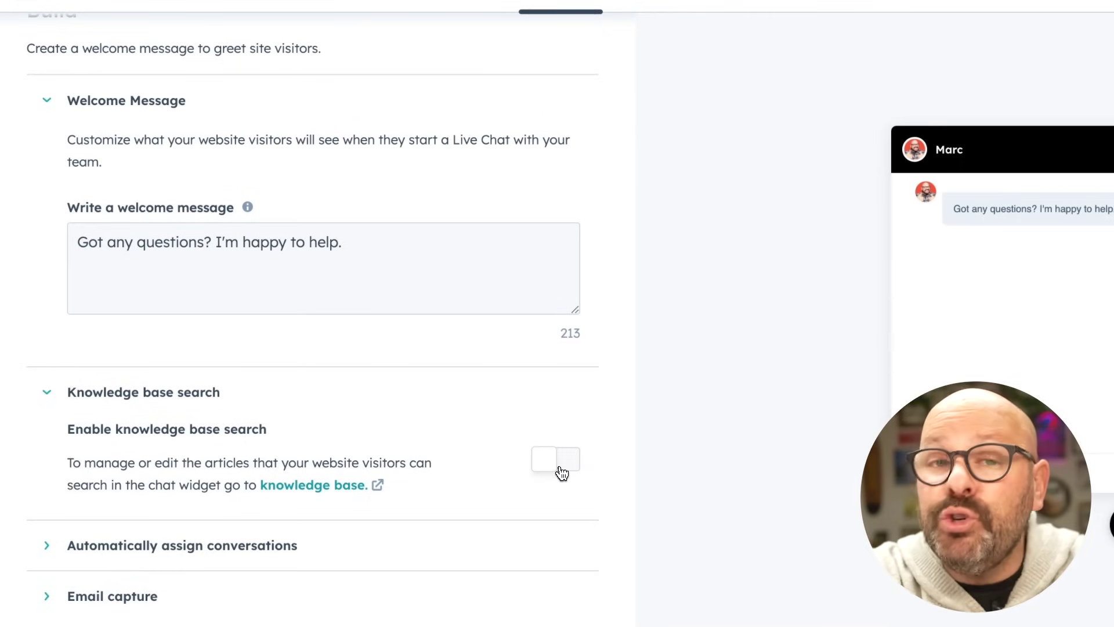
left_click(561, 473)
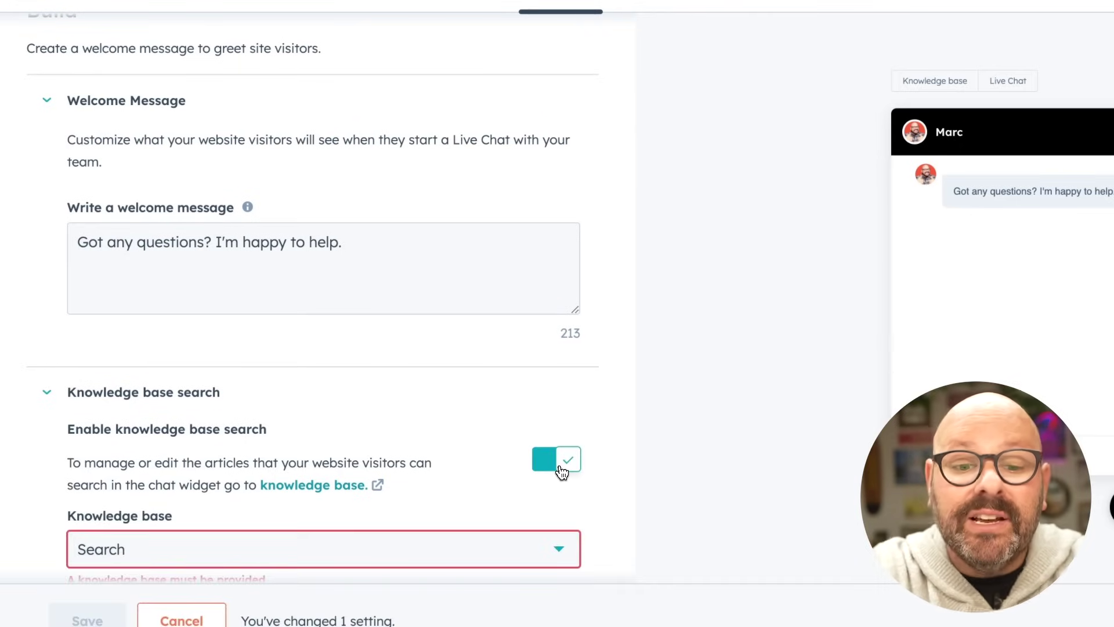
scroll(562, 473, "down", 3)
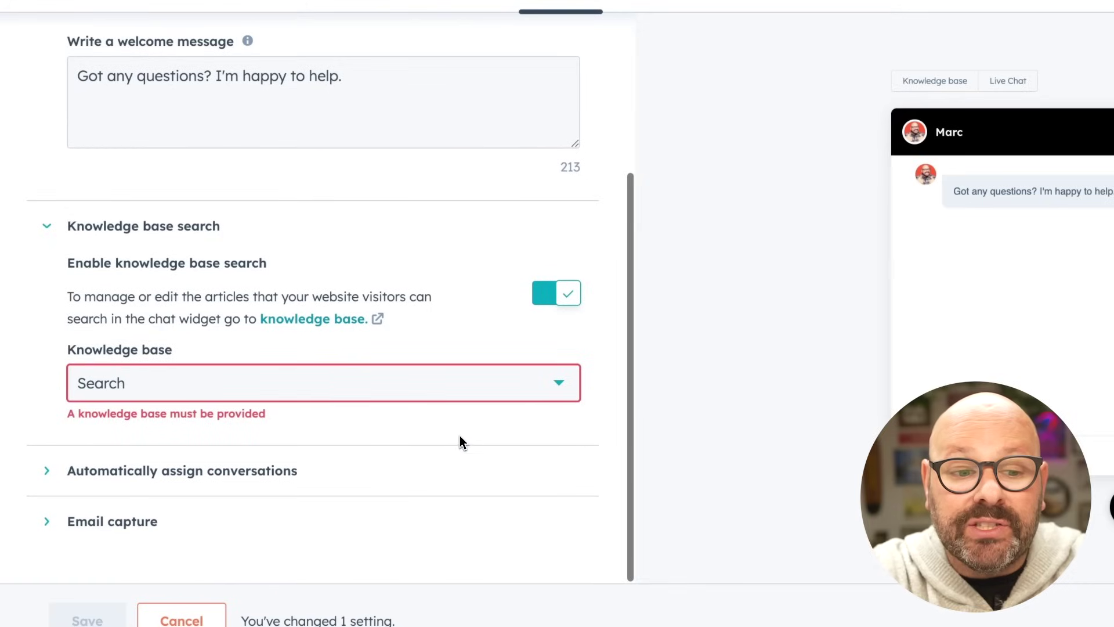
left_click(406, 384)
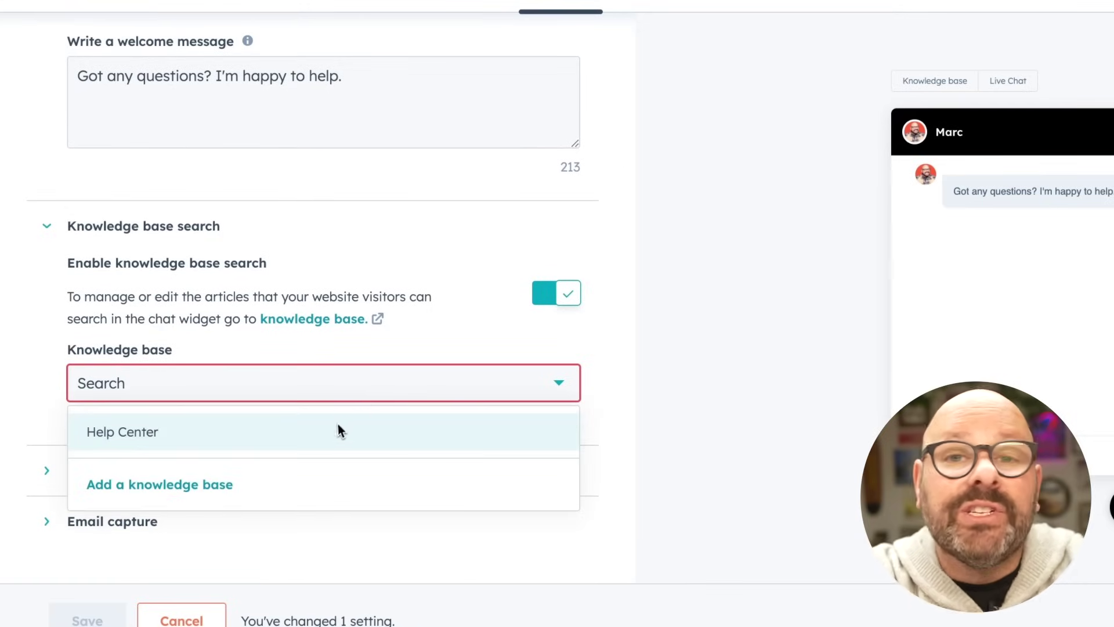
left_click(395, 319)
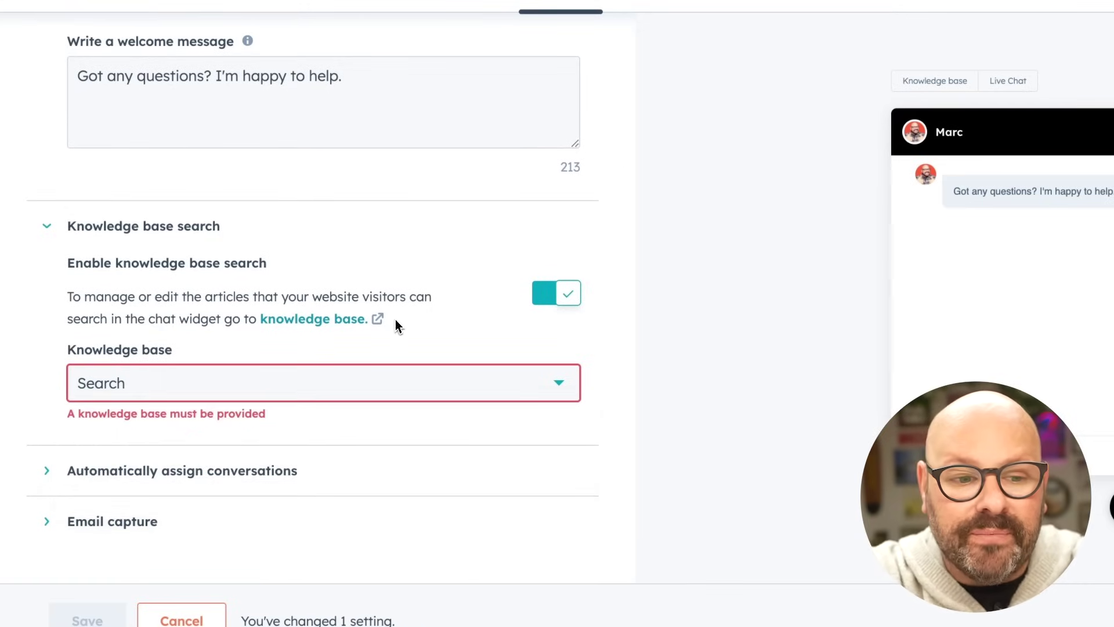
- Turn on automatic assignment of new conversations and expand the Email capture settings
left_click(43, 472)
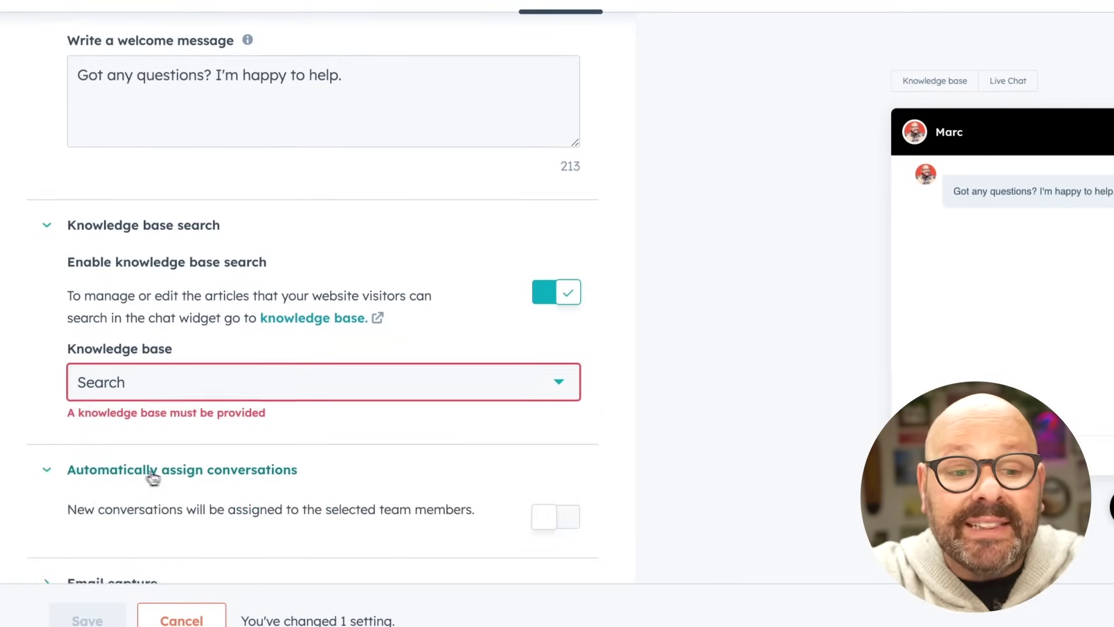
scroll(163, 473, "down", 1)
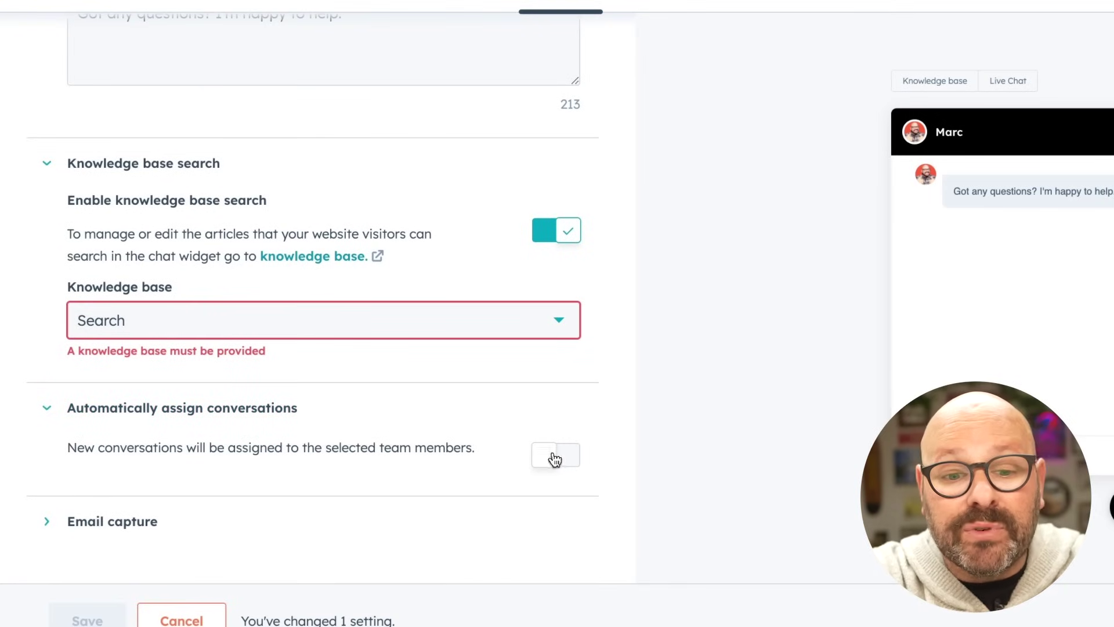
left_click(567, 468)
scroll(406, 447, "down", 3)
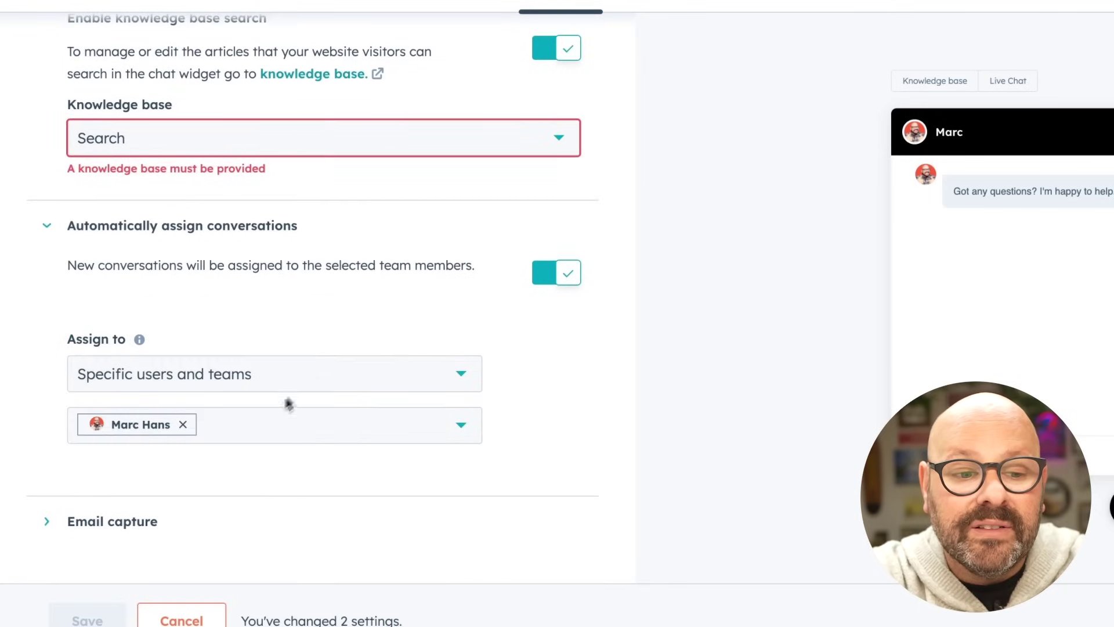
left_click(88, 529)
scroll(90, 533, "down", 1)
scroll(90, 533, "down", 3)
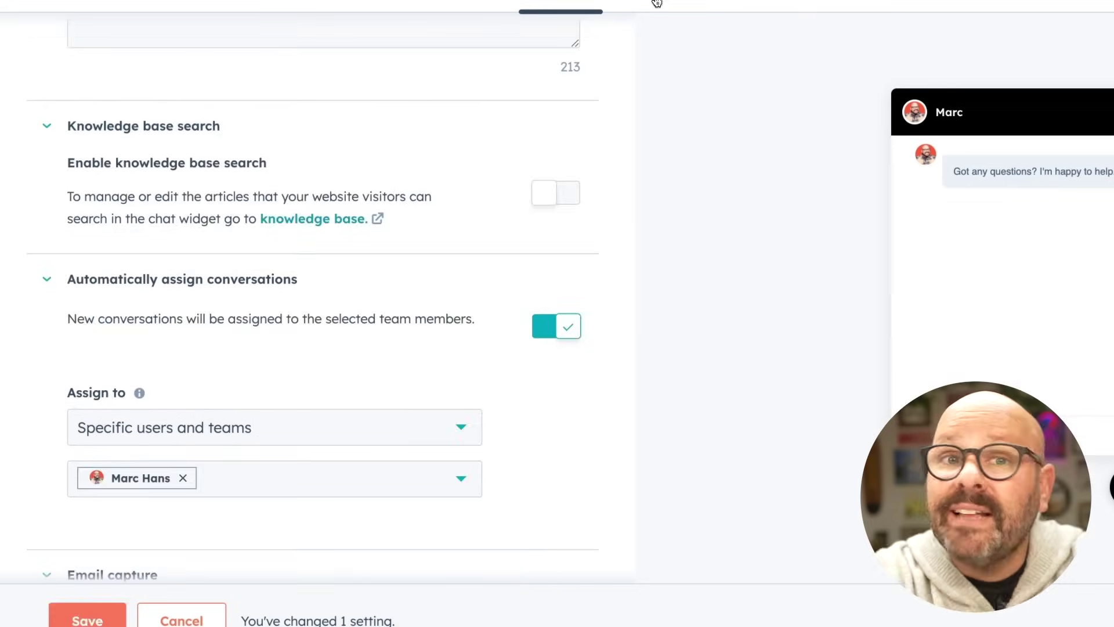
- Review the Target settings and browse the visitor filters, leaving the chat on all pages unfiltered
left_click(650, 3)
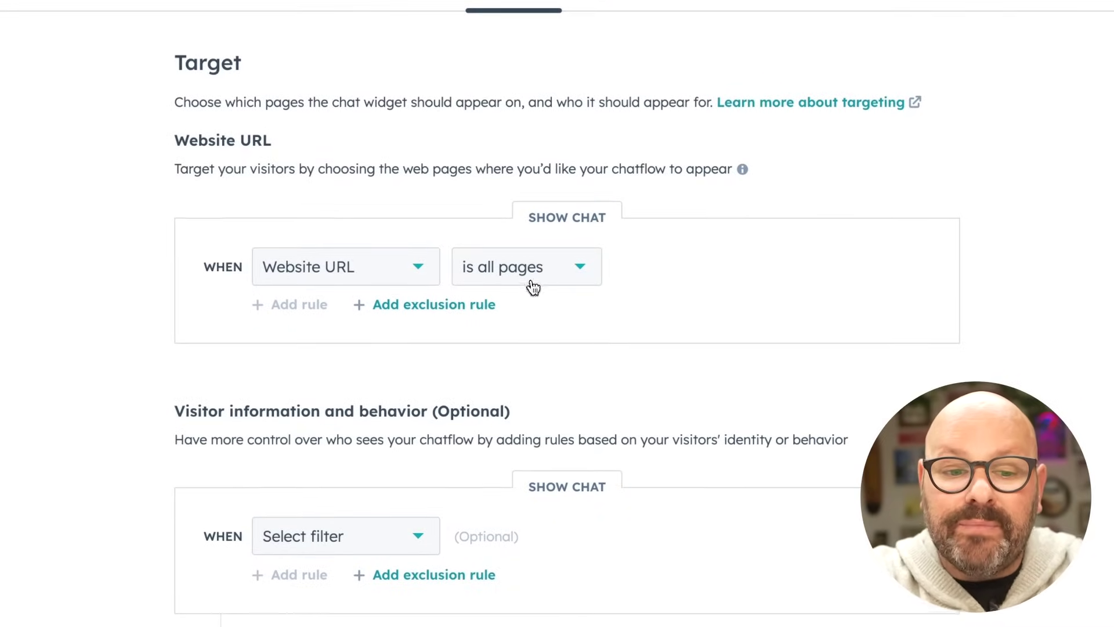
scroll(530, 288, "down", 2)
left_click(378, 446)
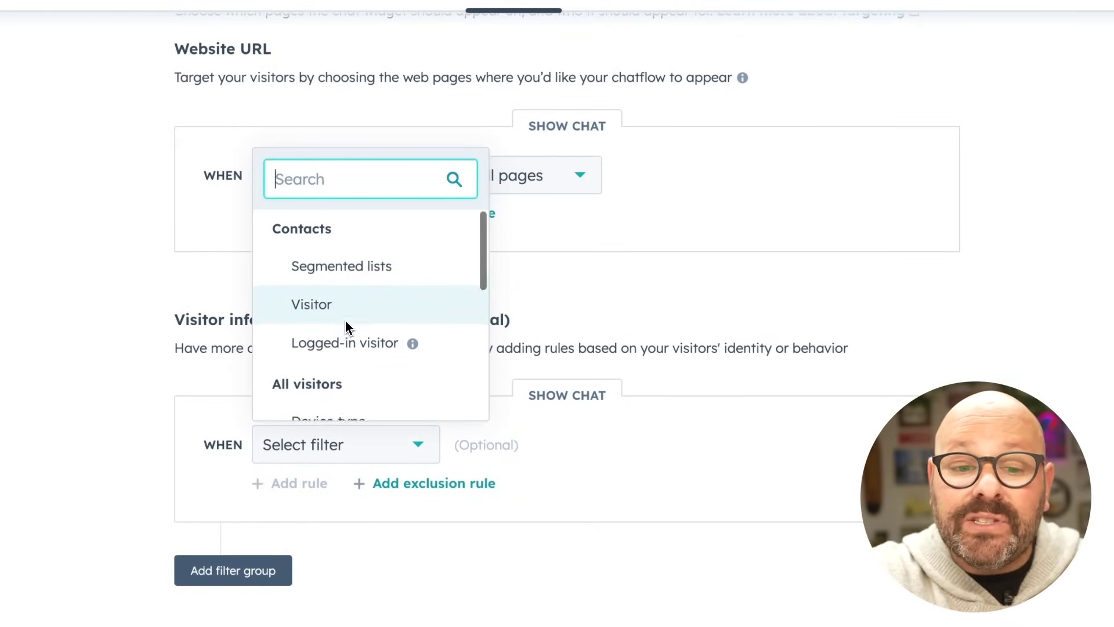
scroll(346, 323, "down", 1)
scroll(347, 320, "down", 4)
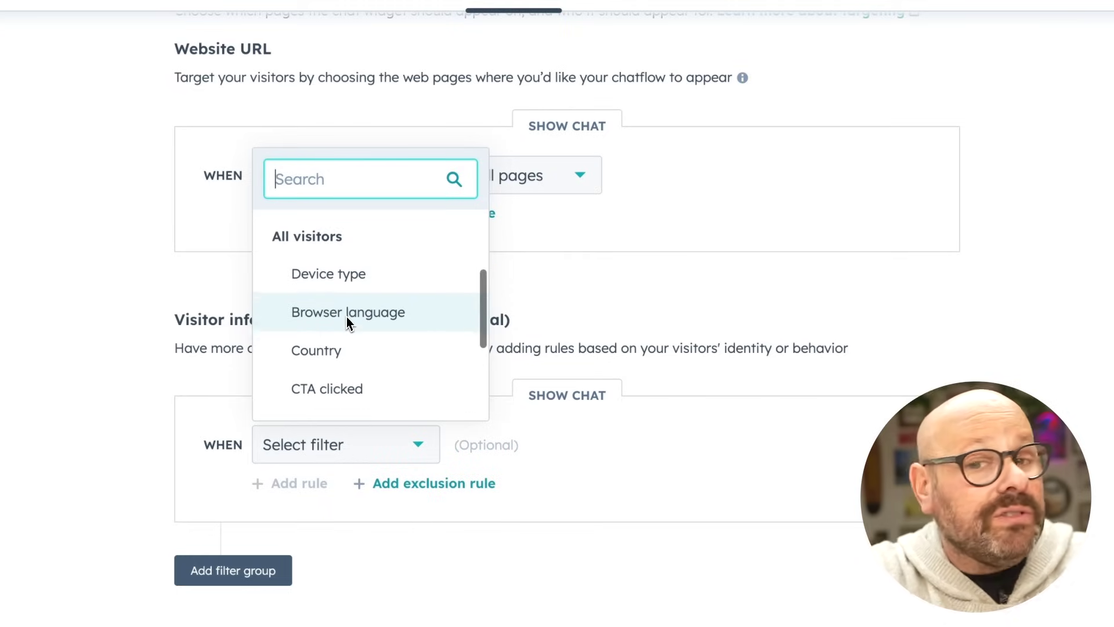
scroll(346, 319, "down", 2)
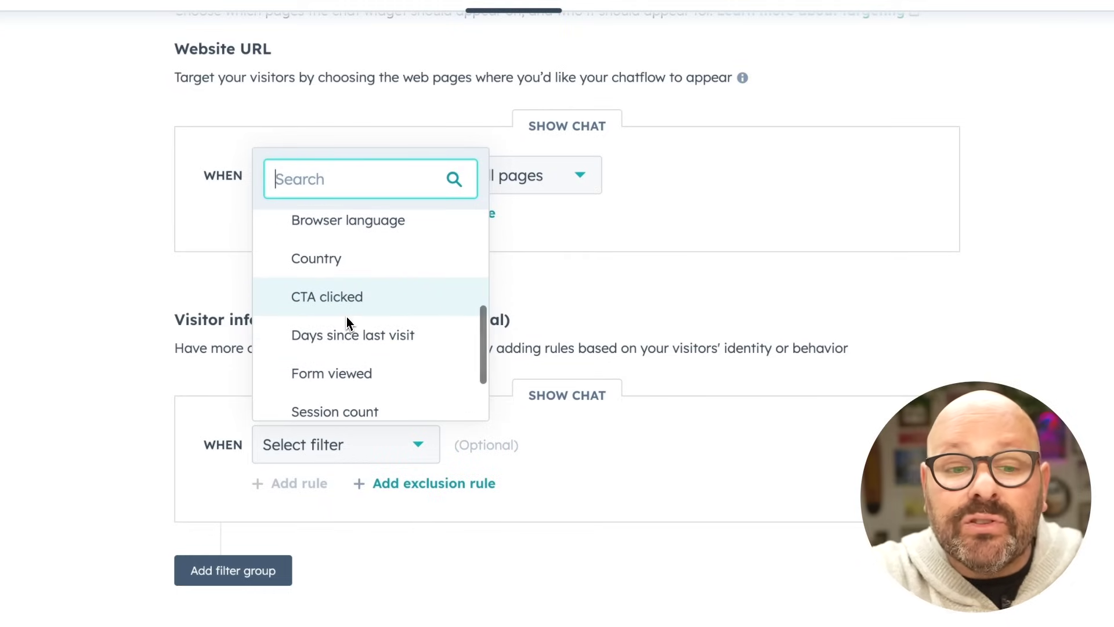
scroll(347, 320, "down", 1)
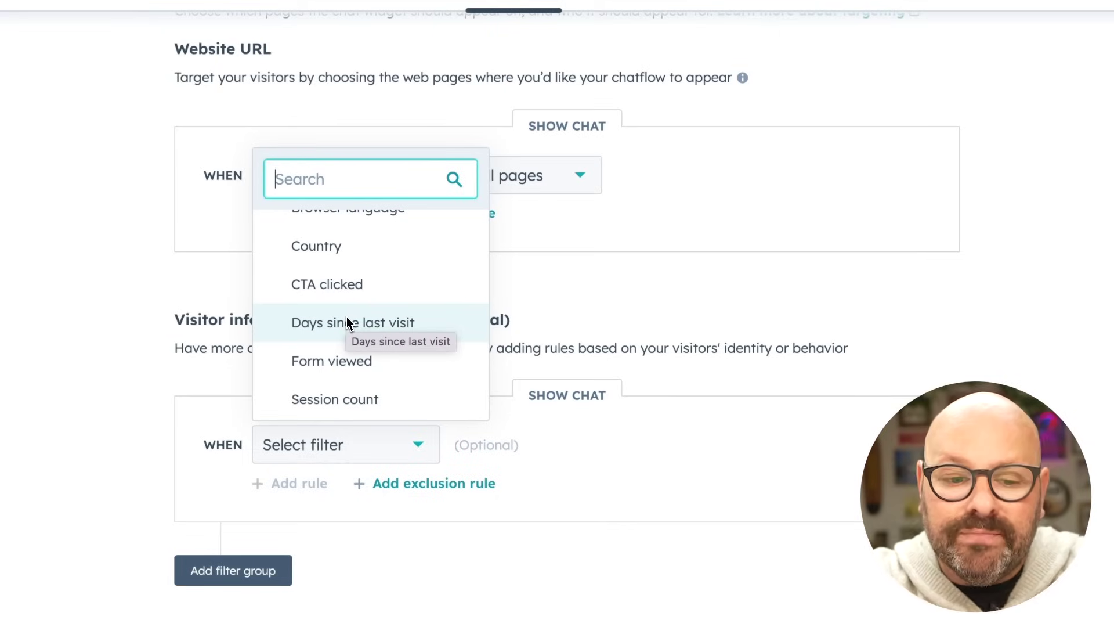
key("Escape")
- In Display settings, keep the chat heading as Specific users and teams and expand Chat display behavior
left_click(620, 2)
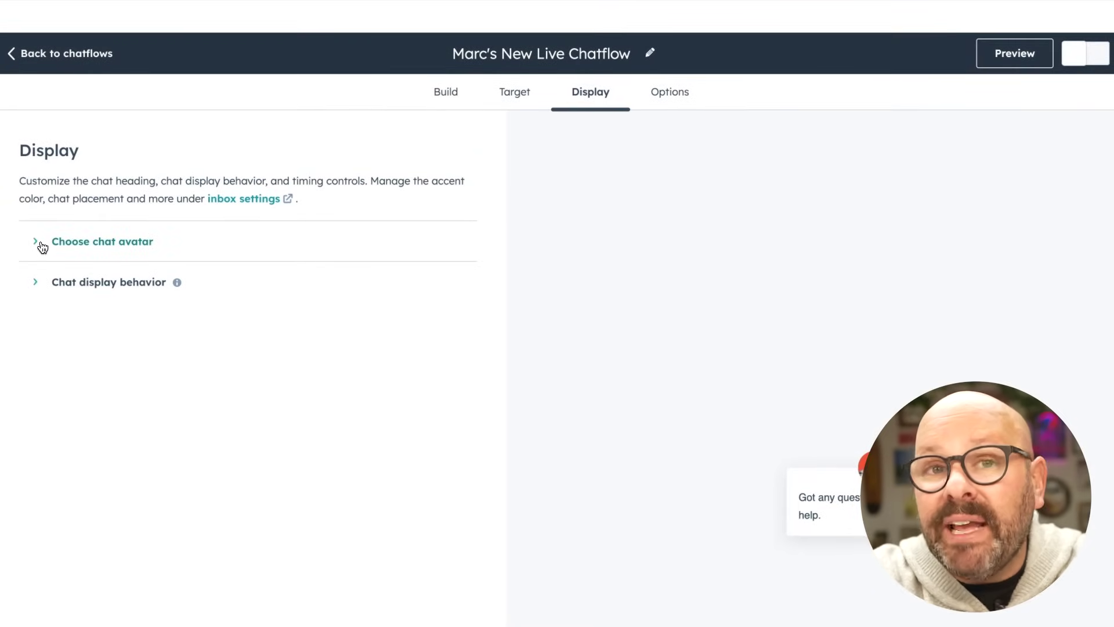
left_click(41, 244)
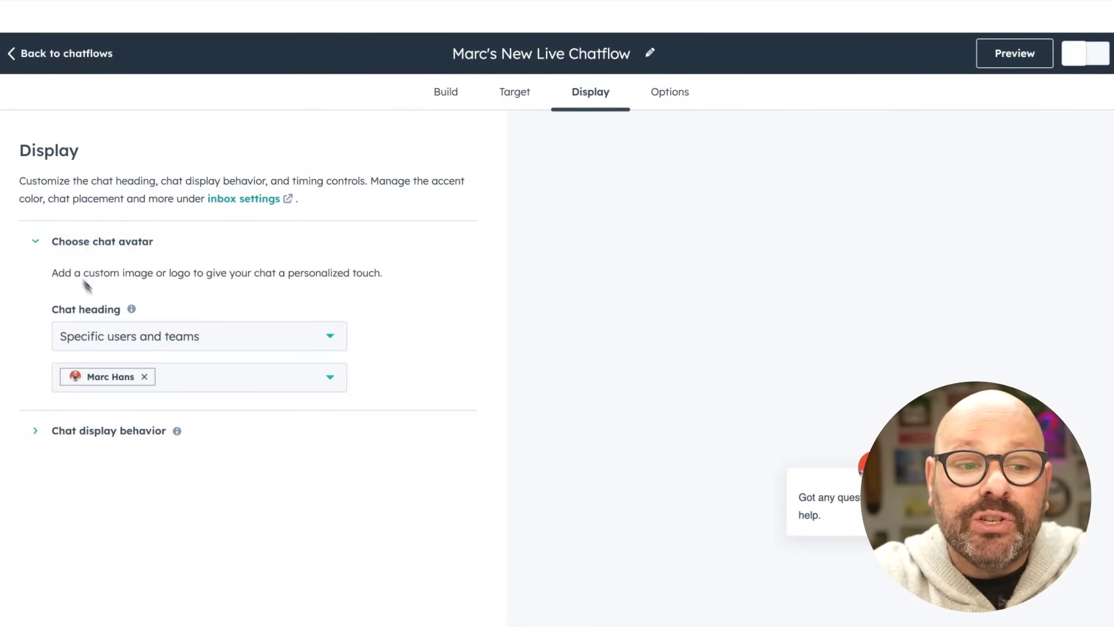
left_click(161, 343)
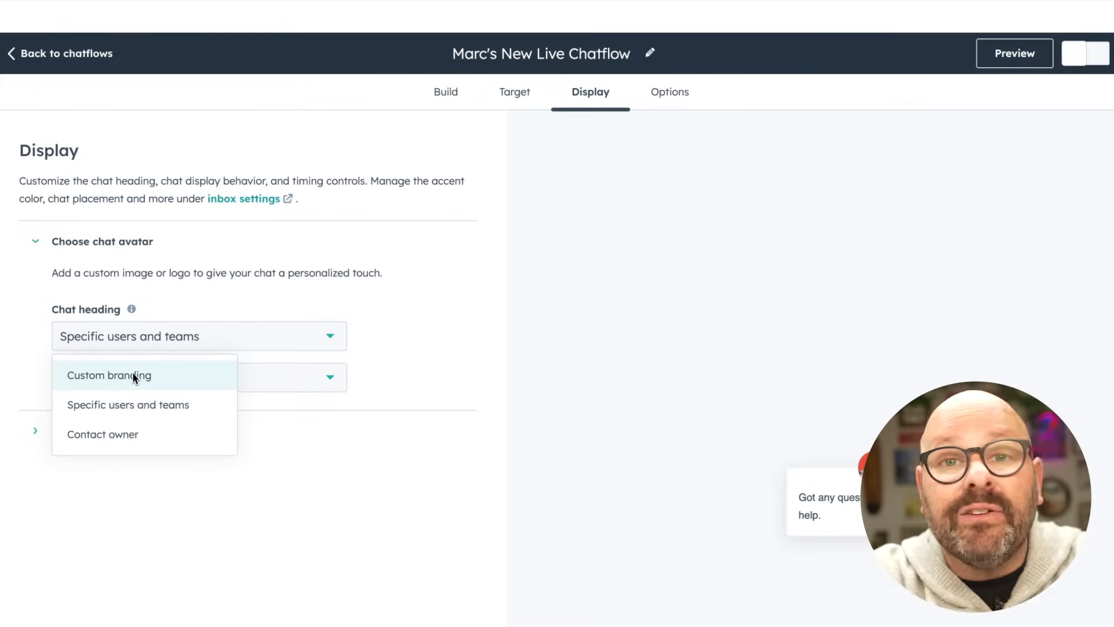
left_click(146, 465)
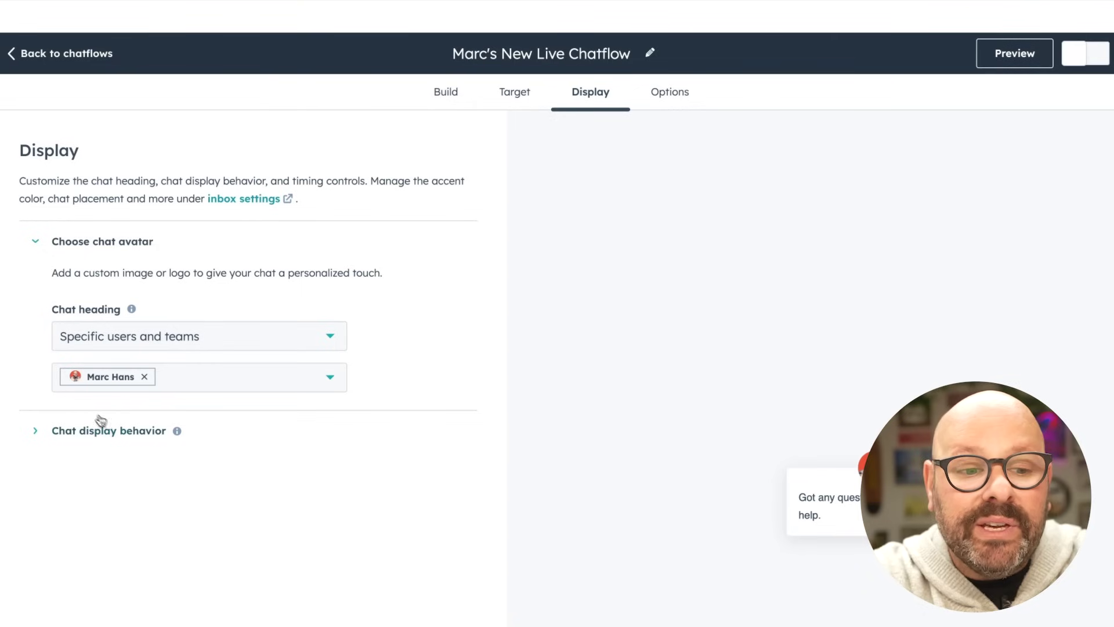
left_click(74, 432)
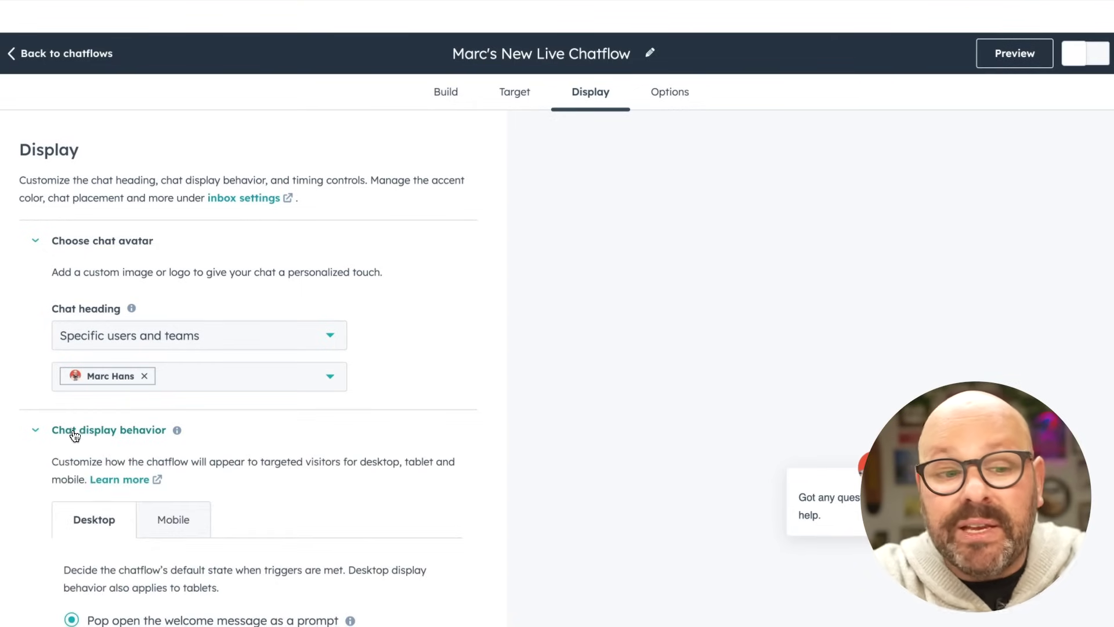
scroll(37, 363, "down", 2)
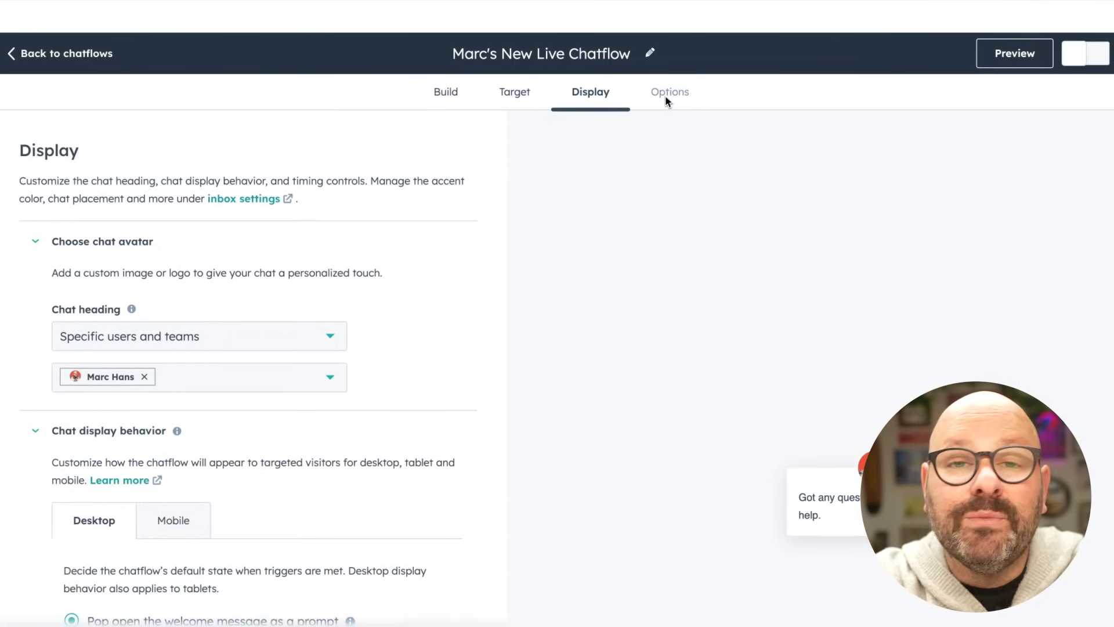
- Keep English as the chatflow language and set contacts it creates as marketing contacts
left_click(671, 99)
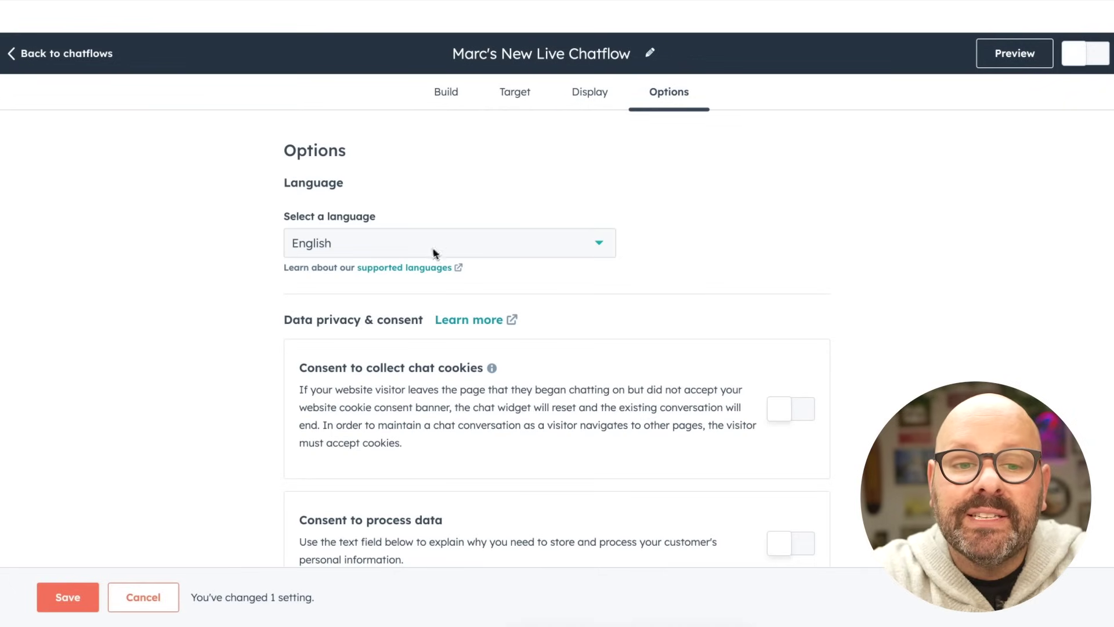
scroll(429, 252, "down", 1)
left_click(416, 212)
left_click(417, 212)
scroll(416, 212, "down", 4)
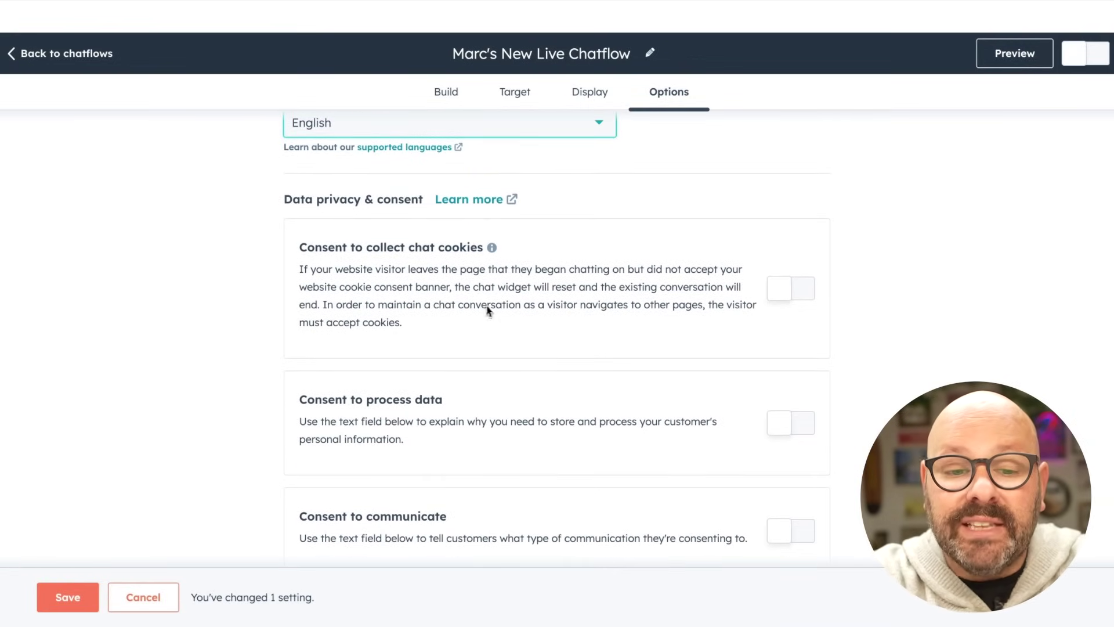
scroll(530, 341, "down", 1)
scroll(704, 399, "down", 3)
scroll(704, 400, "down", 5)
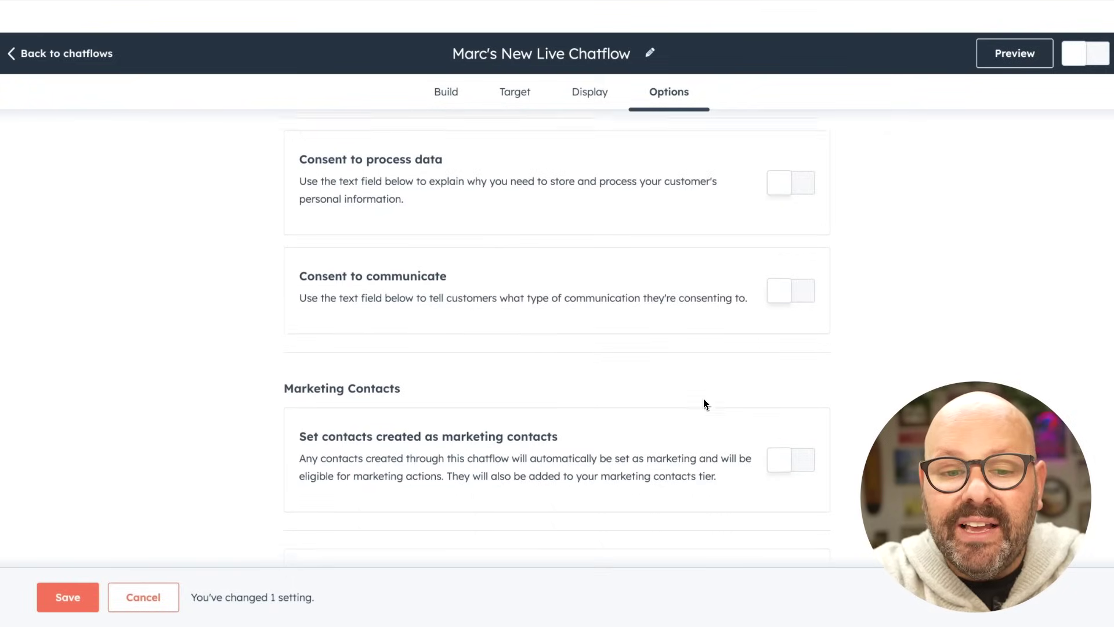
left_click(793, 401)
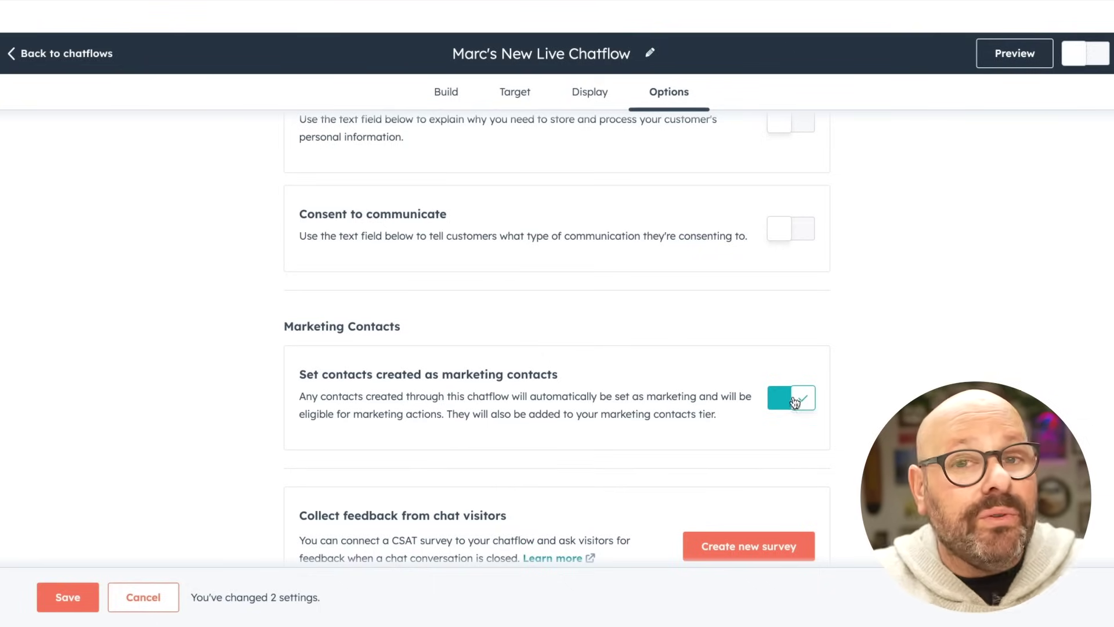
- Save the chatflow and preview the chat widget
scroll(757, 456, "down", 1)
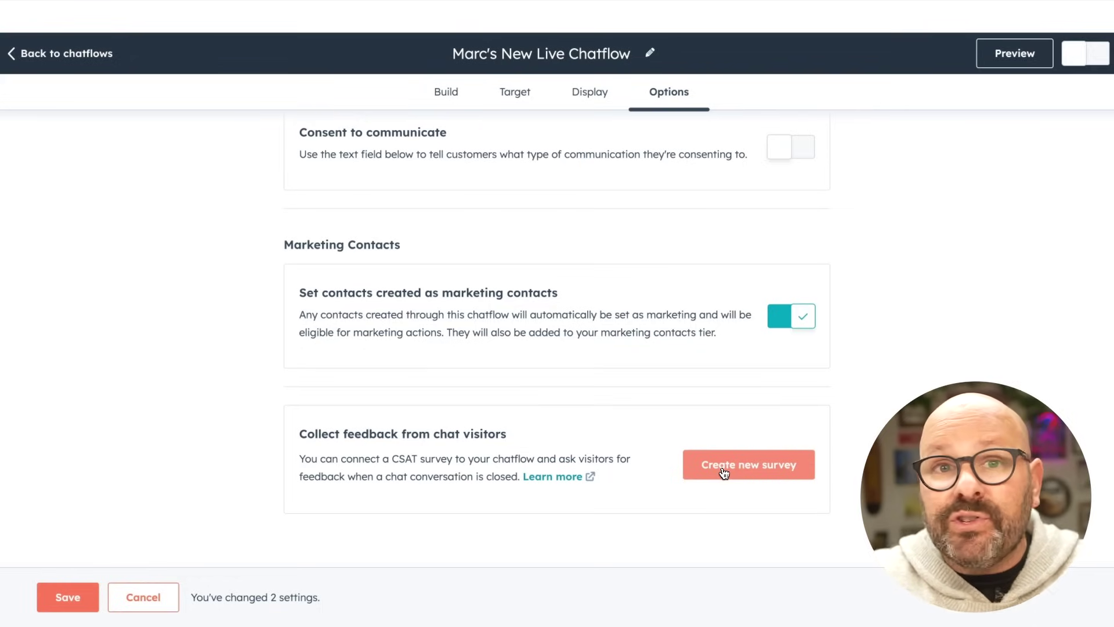
left_click(68, 598)
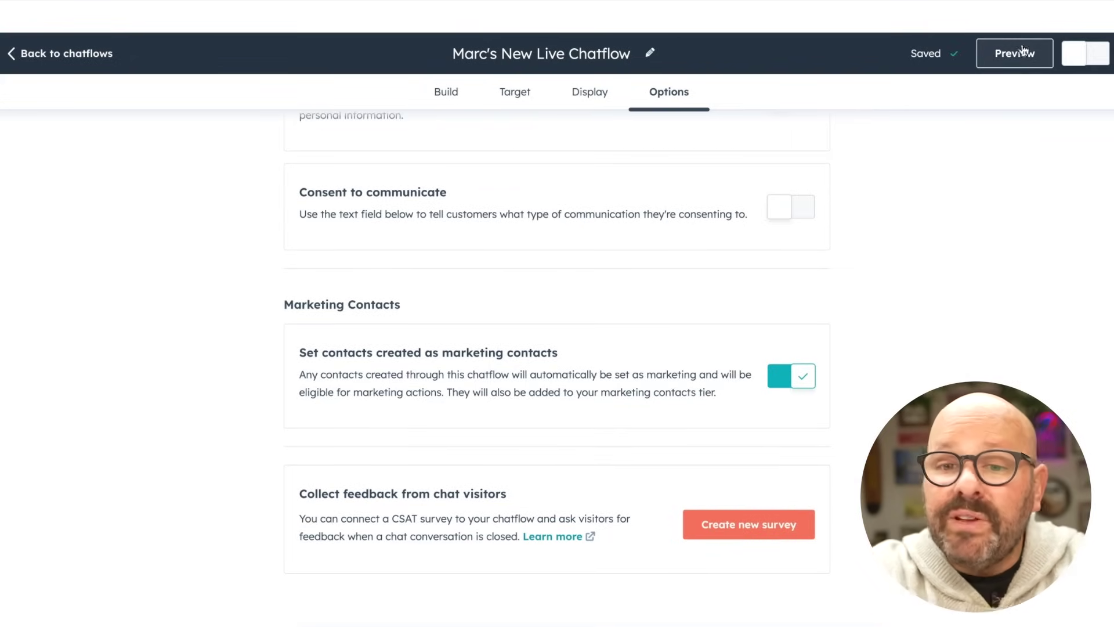
left_click(1023, 50)
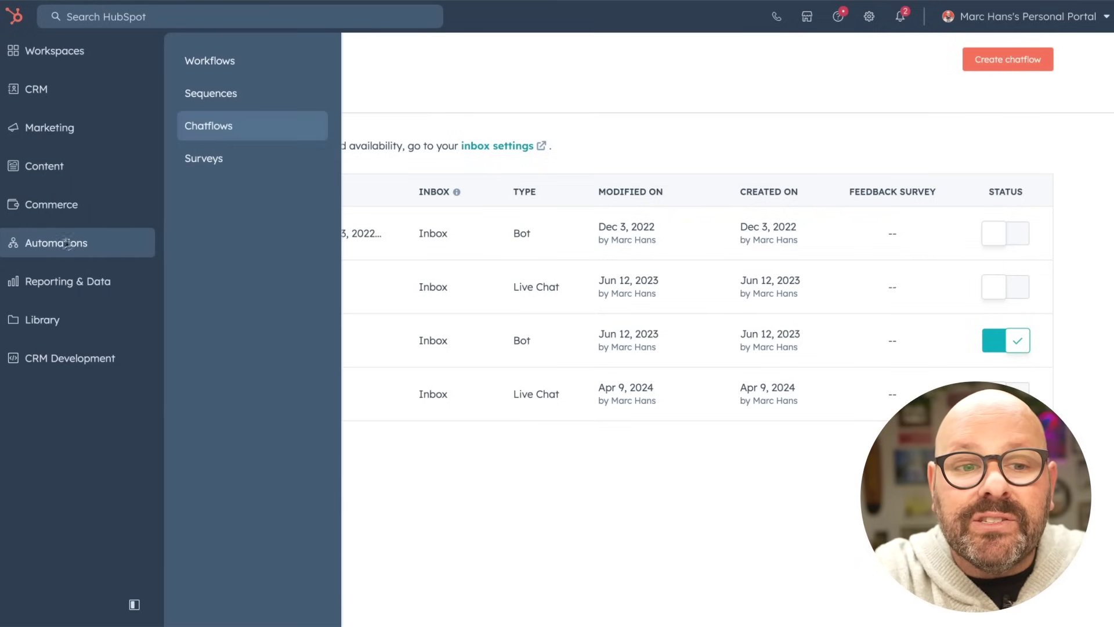
- Create a new Website chatflow from the Tickets bot template, routed to Inbox in English
left_click(200, 138)
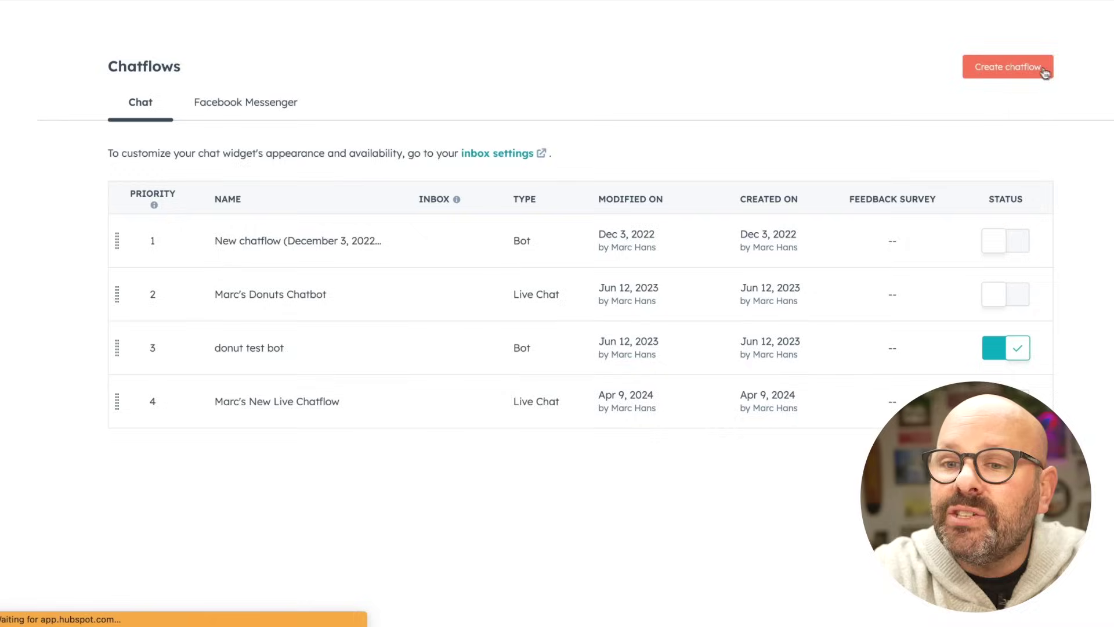
left_click(1015, 65)
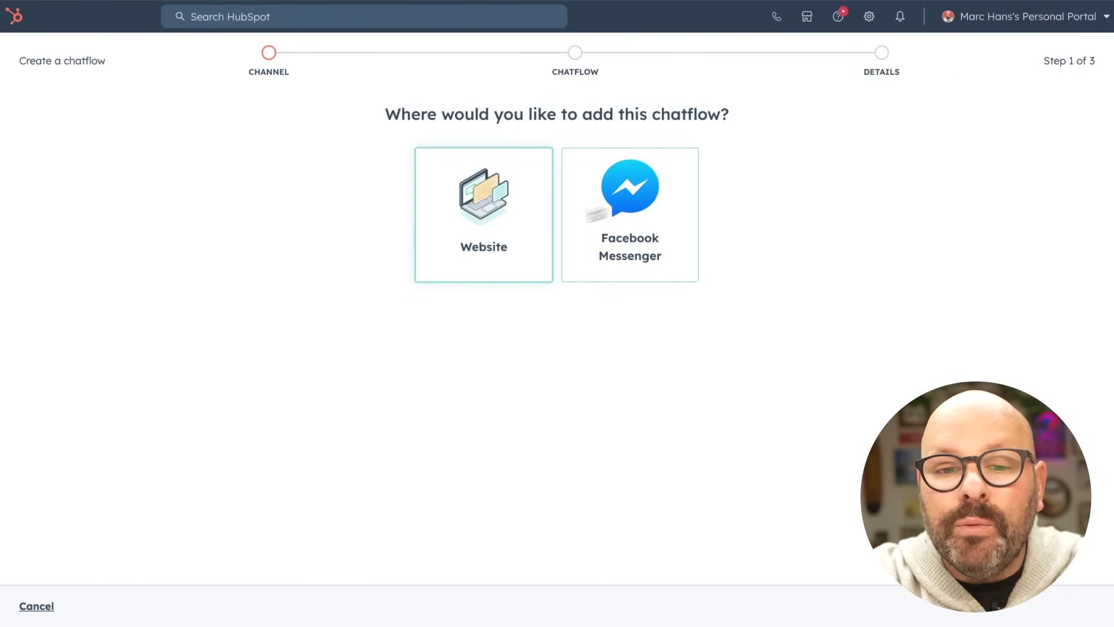
left_click(478, 222)
scroll(229, 286, "down", 3)
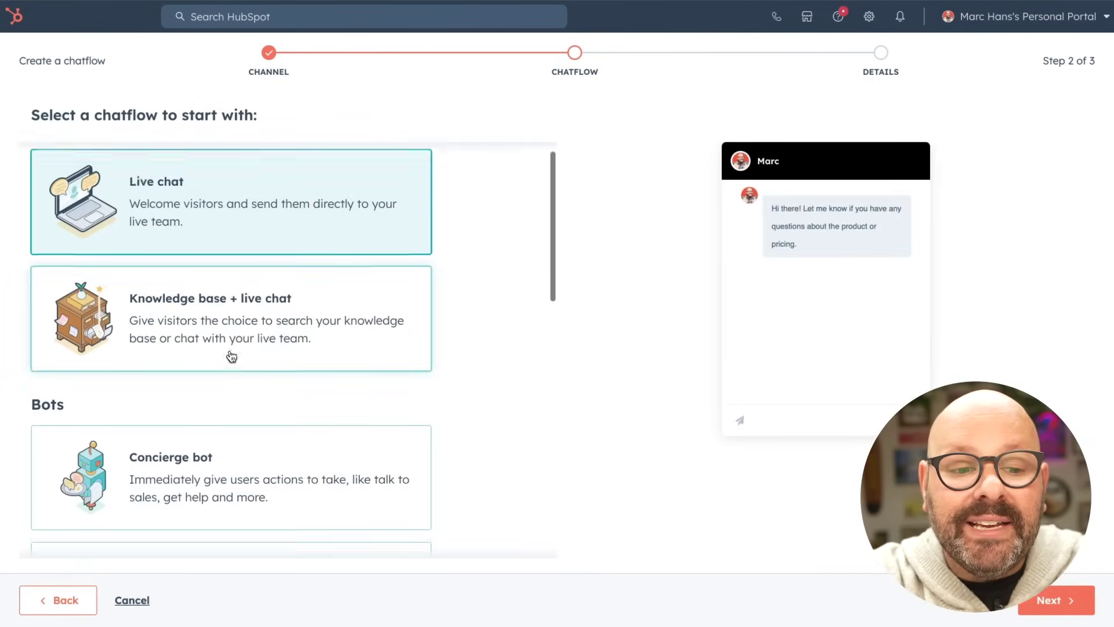
scroll(230, 359, "down", 5)
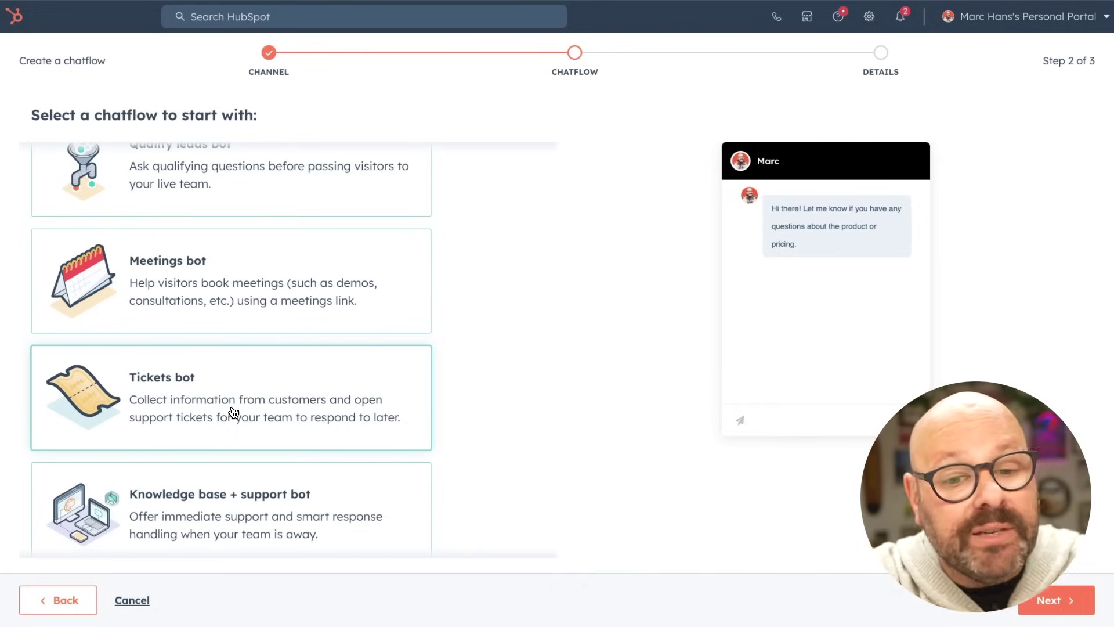
left_click(233, 412)
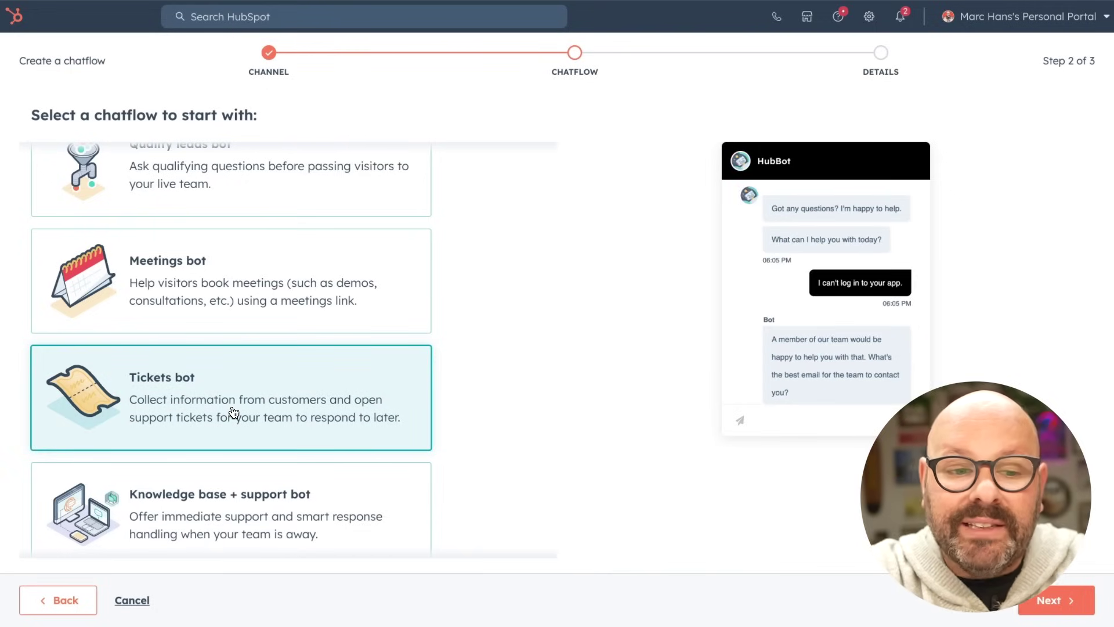
left_click(1094, 603)
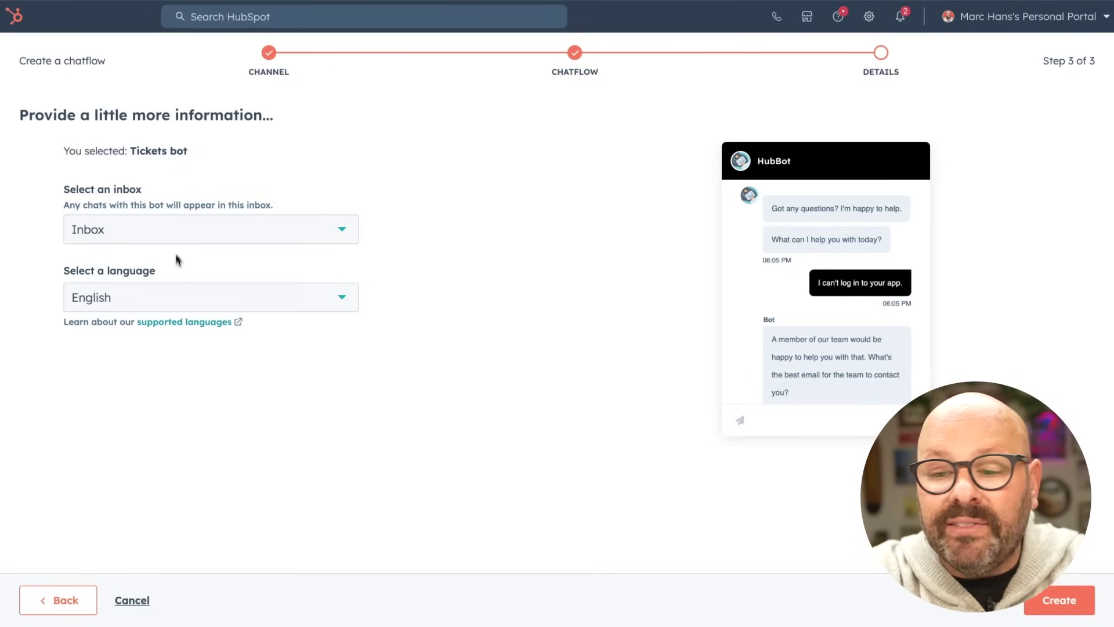
left_click(1051, 607)
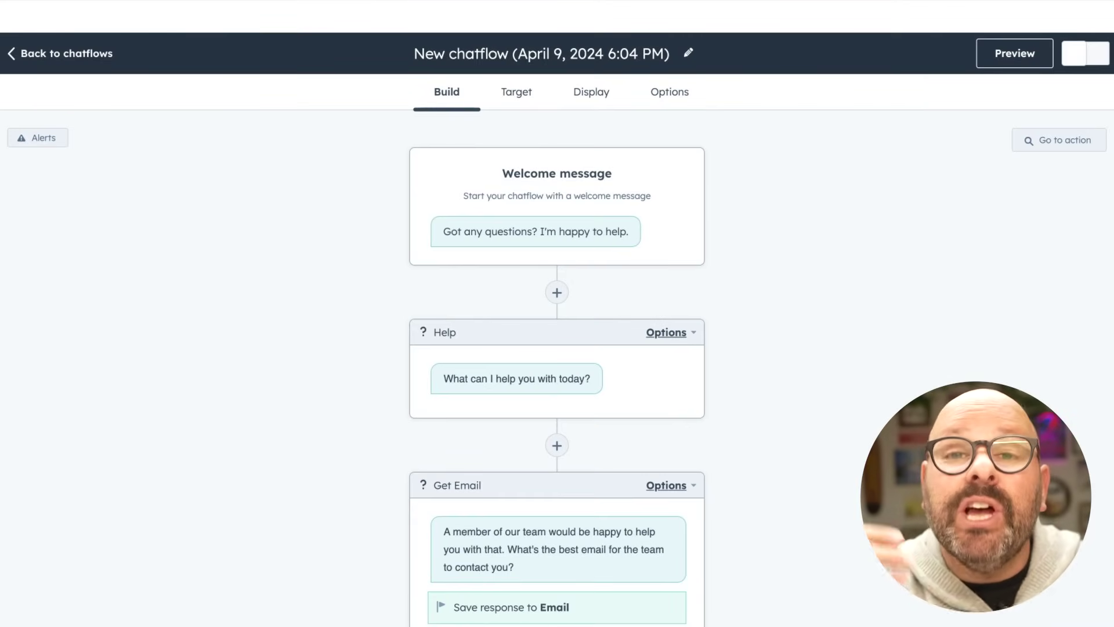
- Scroll through the Tickets bot chatflow's Build steps to review them
scroll(557, 376, "down", 1)
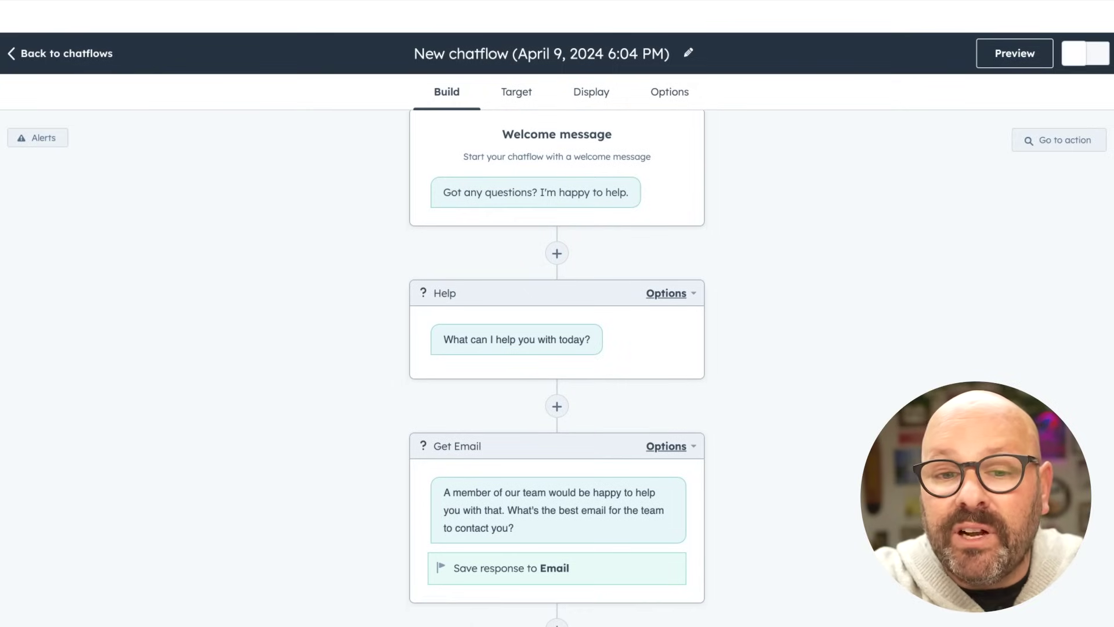
scroll(557, 376, "down", 1)
scroll(592, 233, "down", 4)
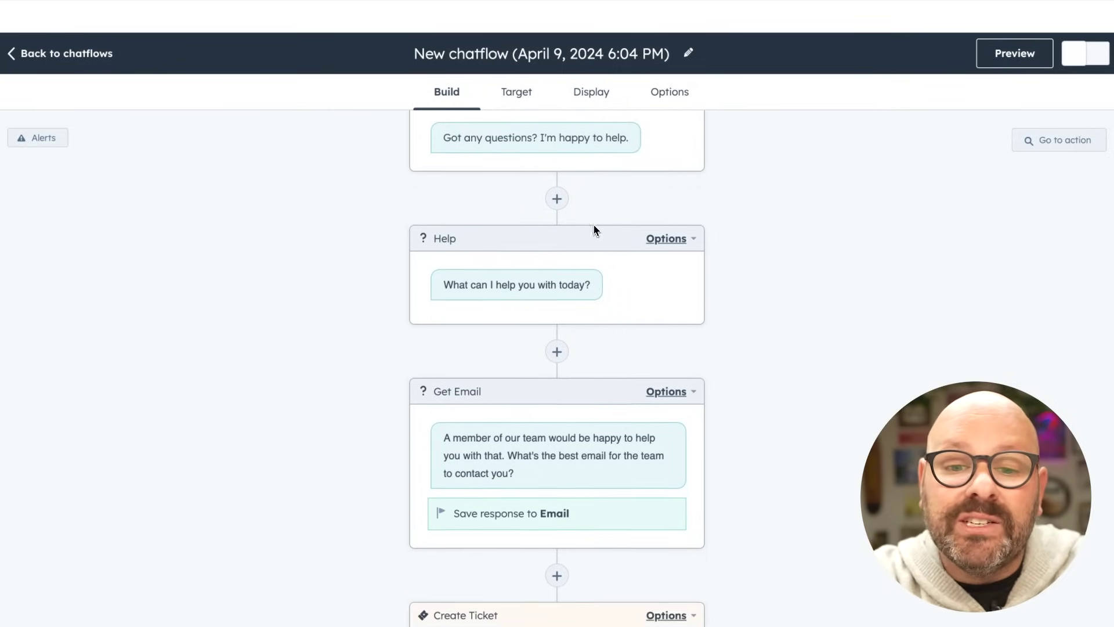
scroll(591, 280, "down", 2)
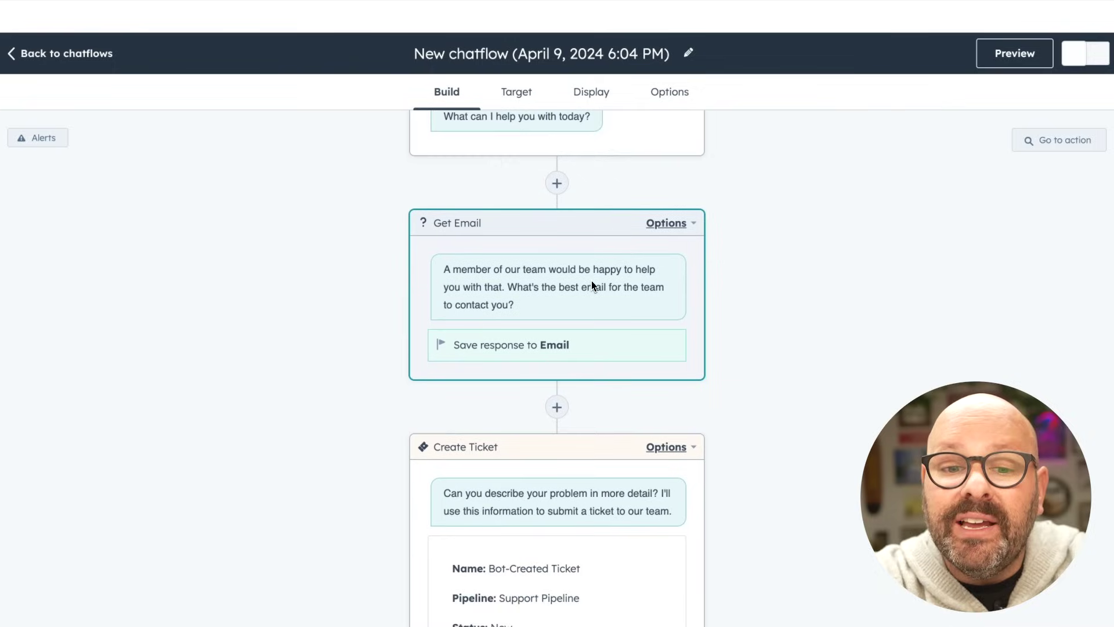
scroll(581, 288, "down", 1)
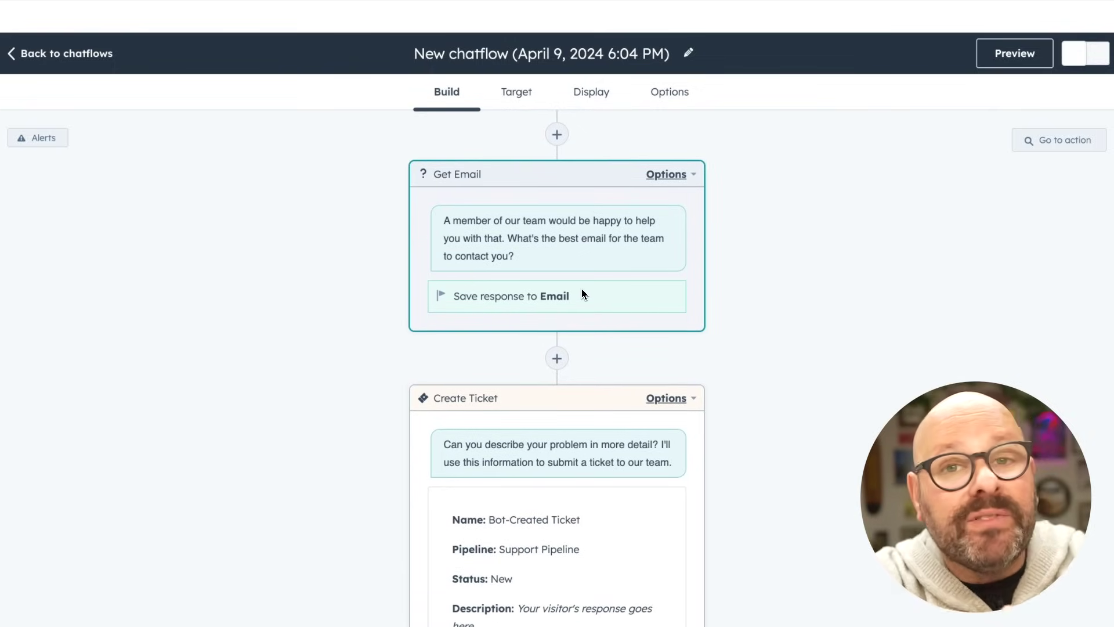
scroll(582, 288, "down", 1)
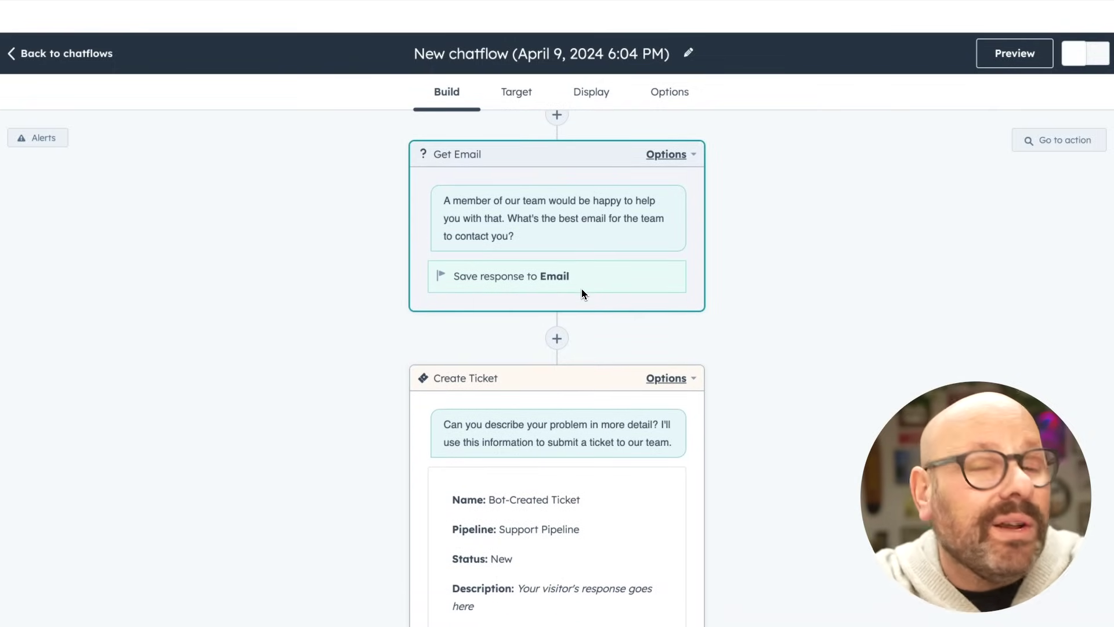
scroll(578, 278, "down", 3)
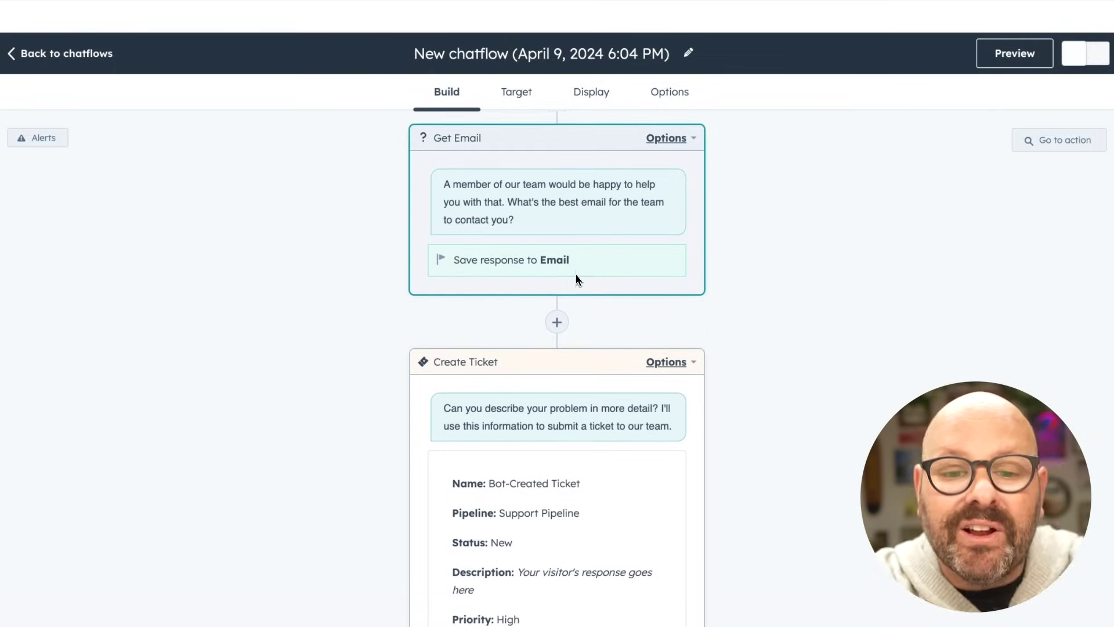
scroll(538, 299, "down", 1)
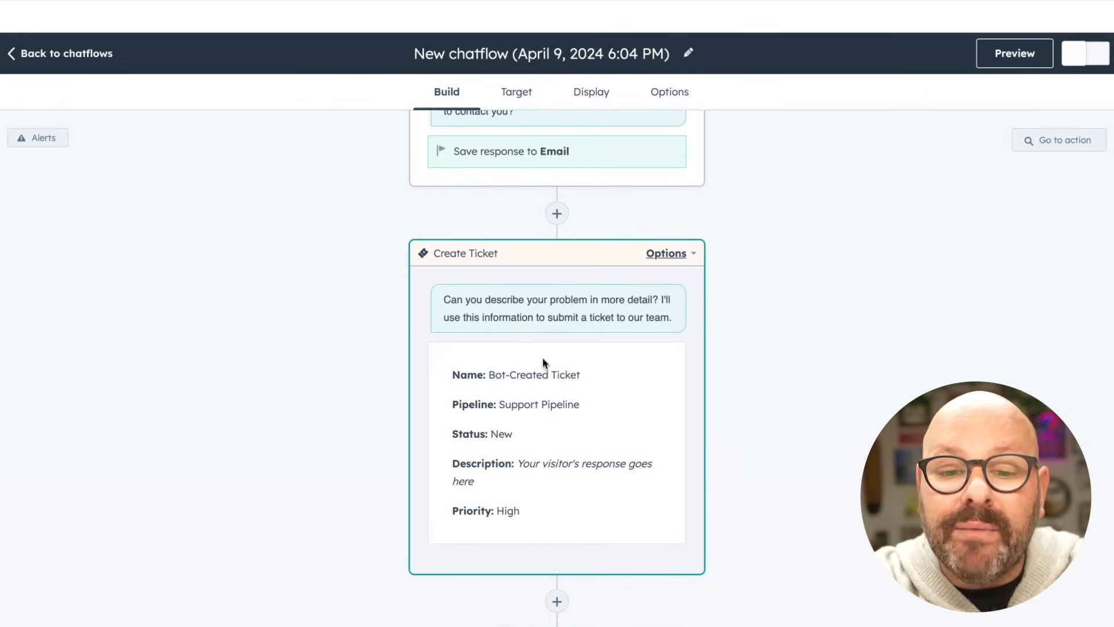
scroll(542, 352, "down", 3)
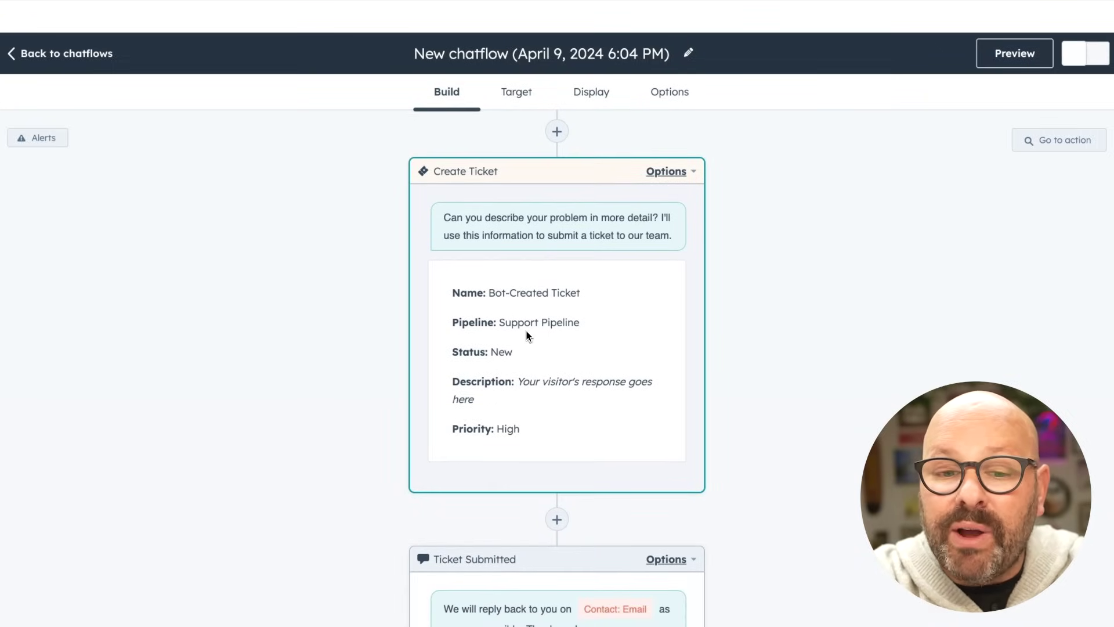
scroll(527, 334, "down", 5)
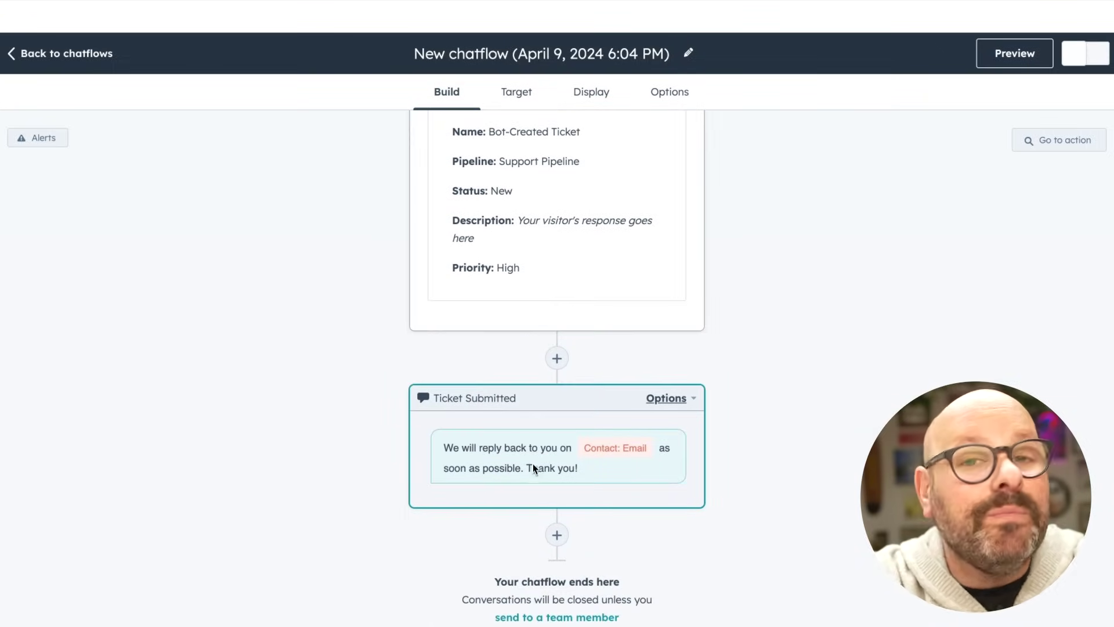
scroll(533, 468, "down", 2)
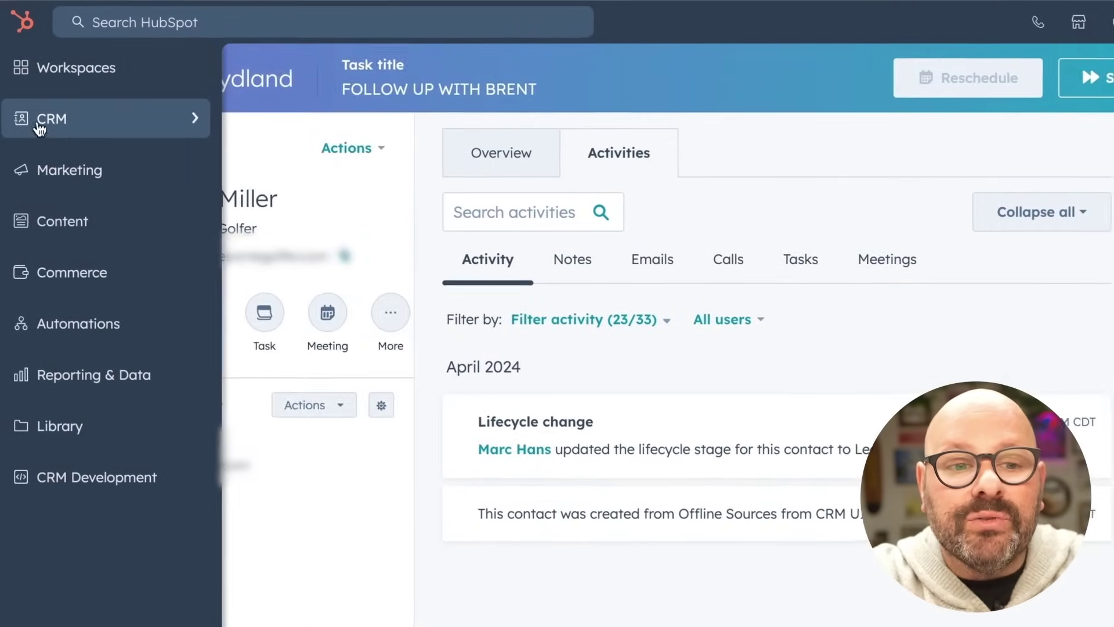
- Start a new To-do task 'Check in with Enterprise Customer Queue' with High priority
mouse_move(30, 92)
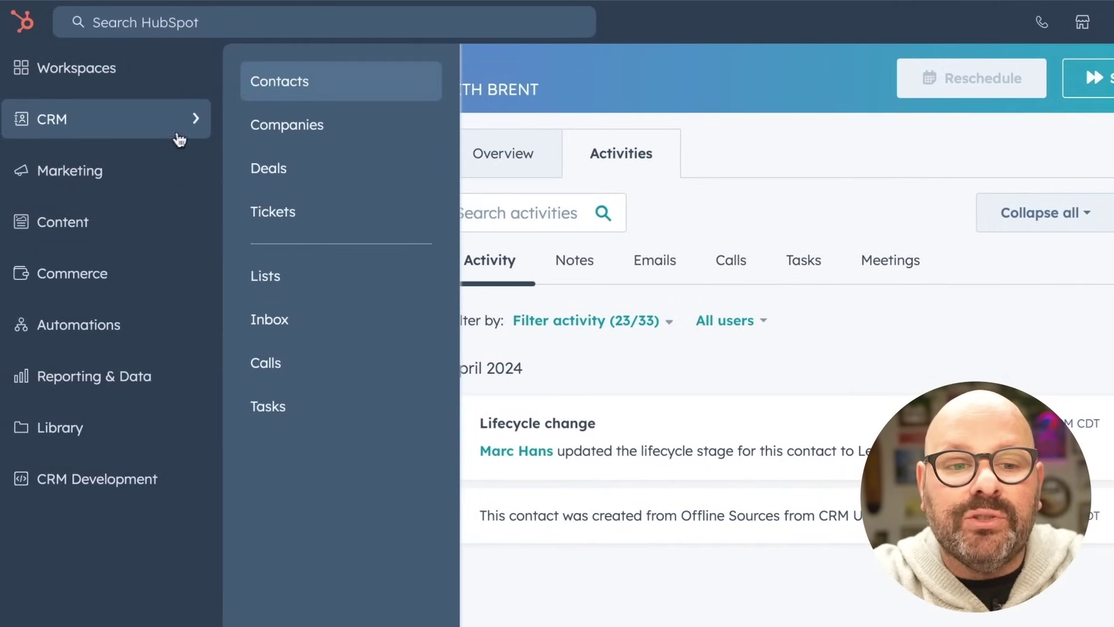
left_click(279, 407)
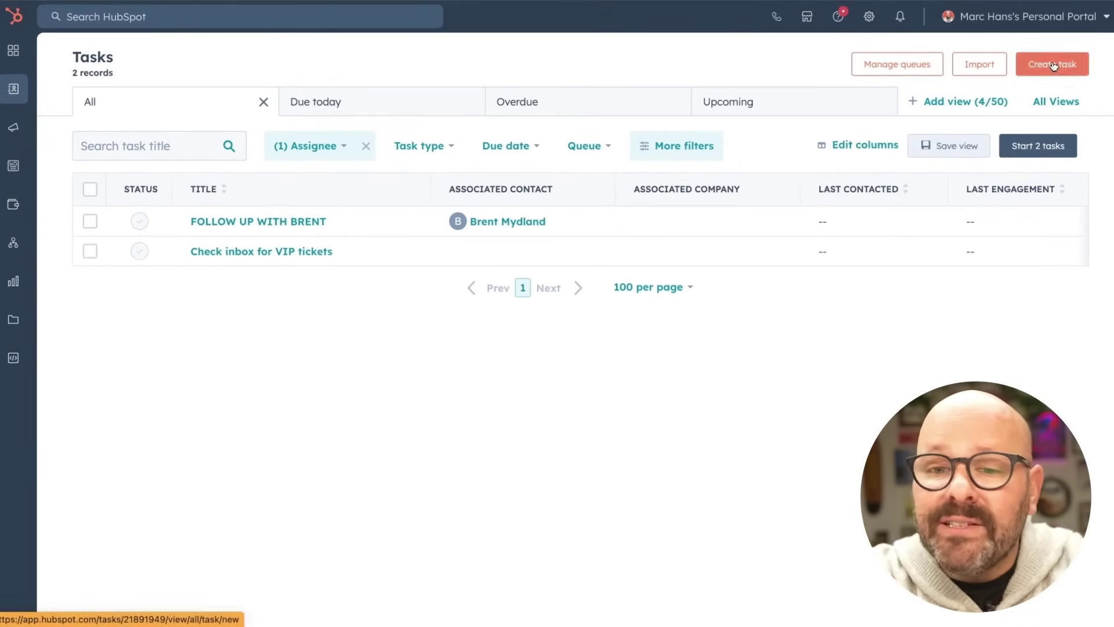
left_click(1084, 66)
type("Check in with Enterprise Customer Queue")
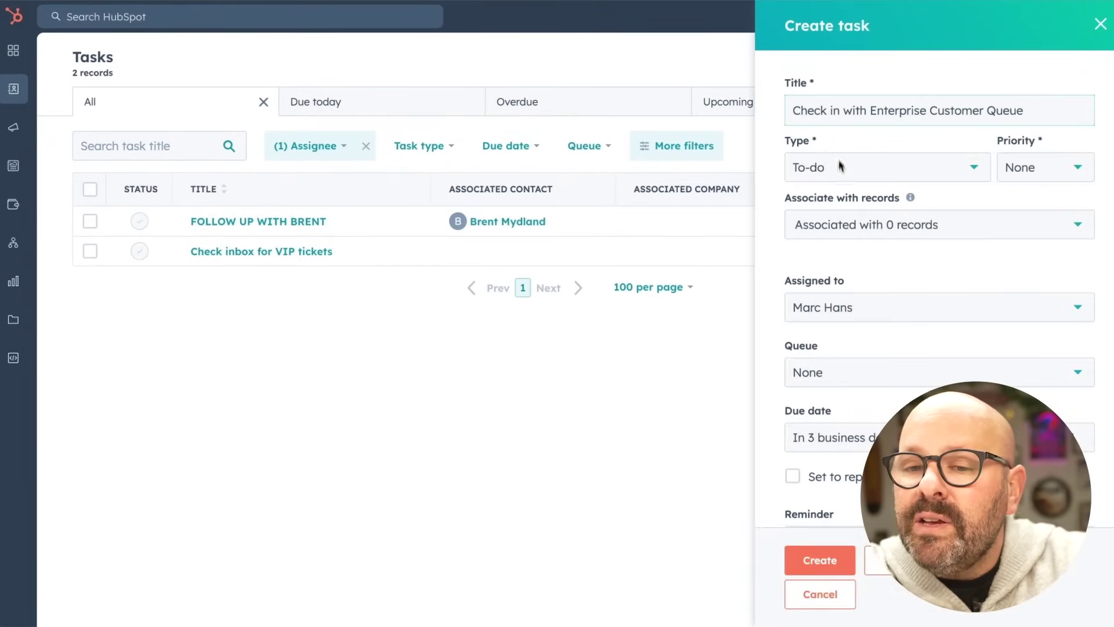
left_click(841, 179)
left_click(841, 180)
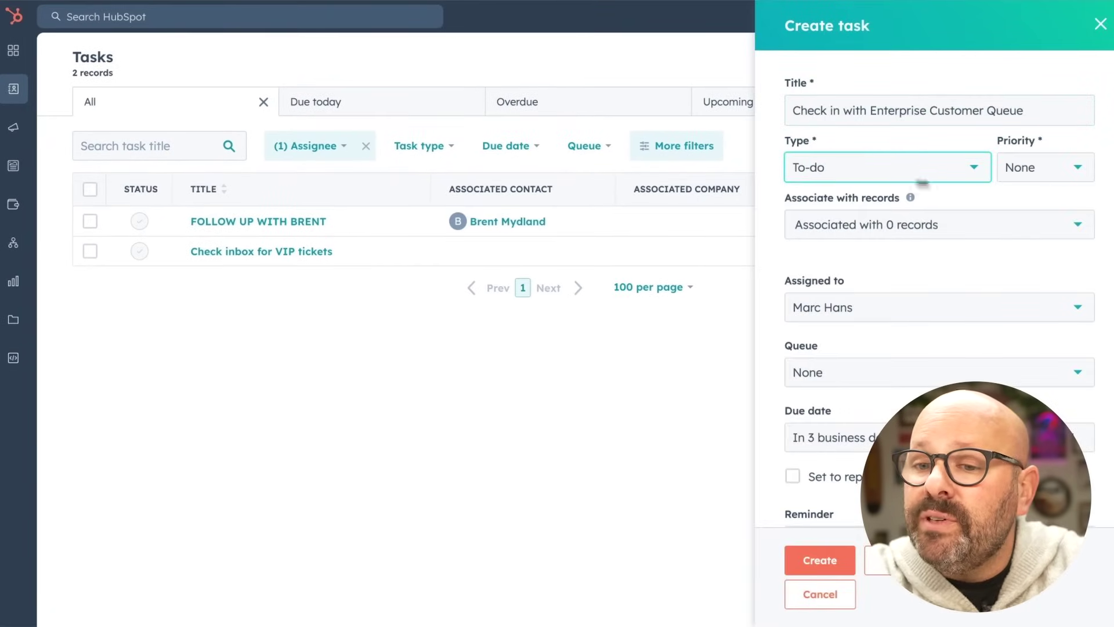
left_click(1039, 167)
left_click(1033, 295)
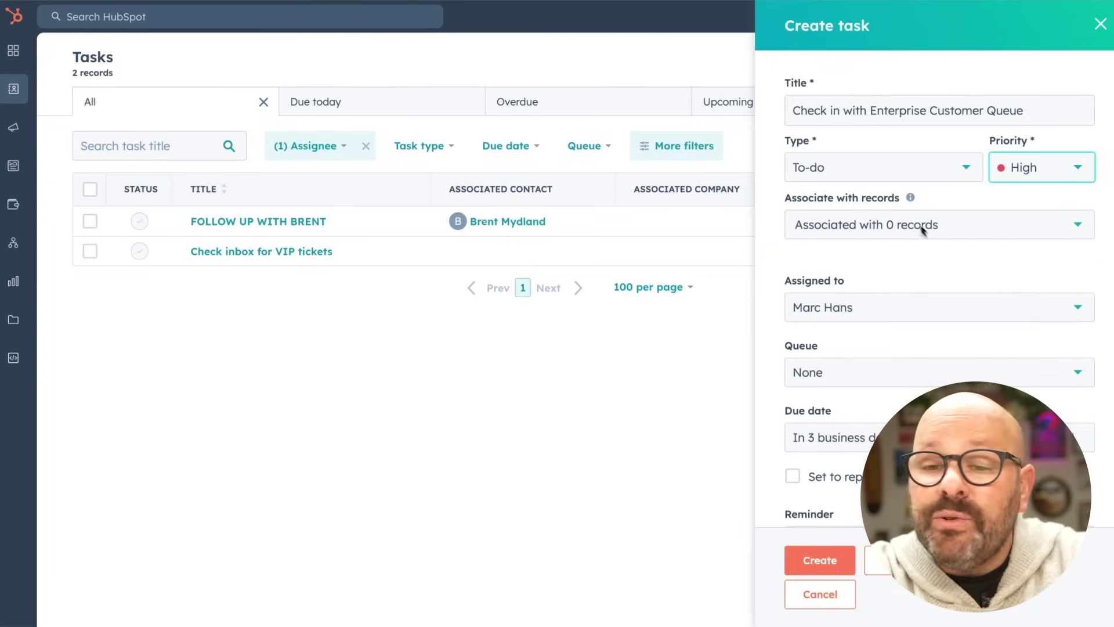
- Queue it in Priority Service Queue, make it repeat, create it, then open the VIP tickets task
scroll(833, 315, "down", 1)
left_click(828, 325)
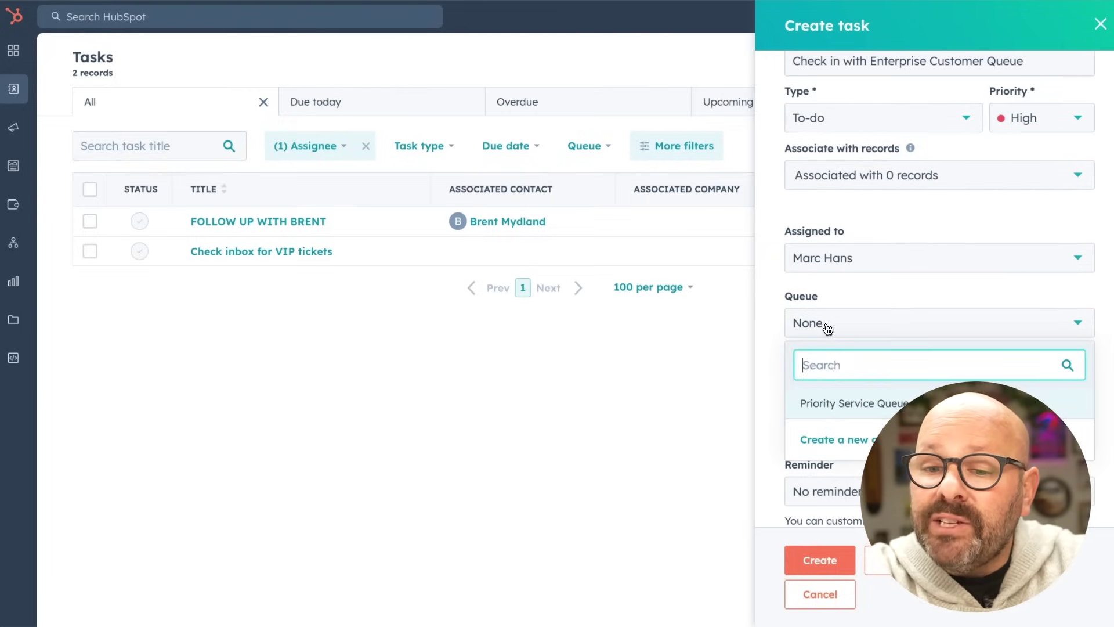
left_click(836, 401)
scroll(832, 407, "down", 1)
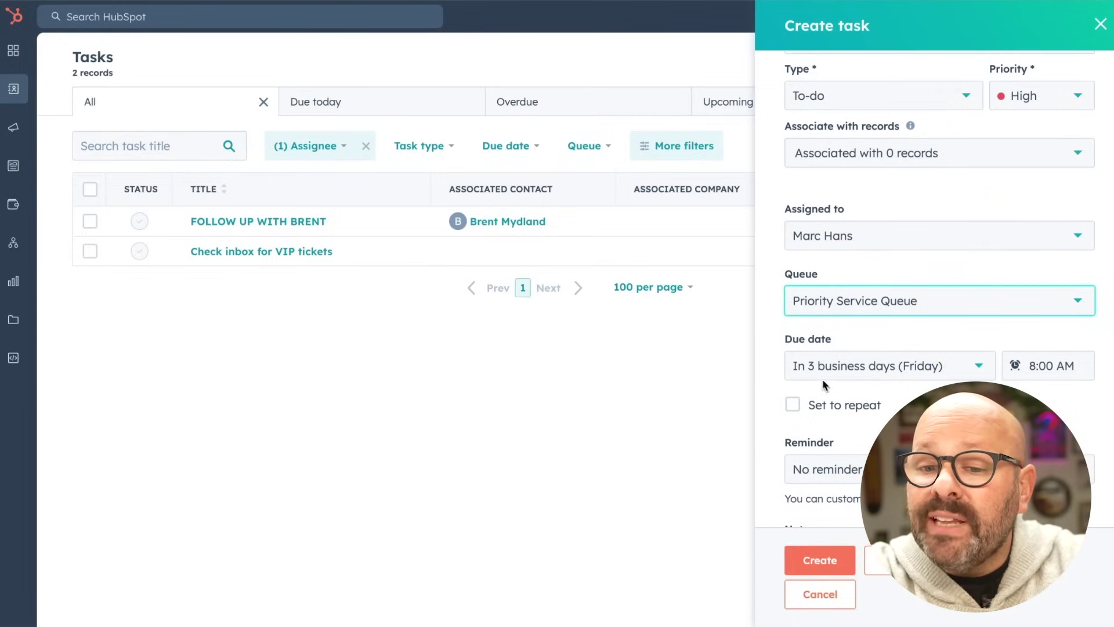
left_click(793, 405)
scroll(873, 375, "down", 3)
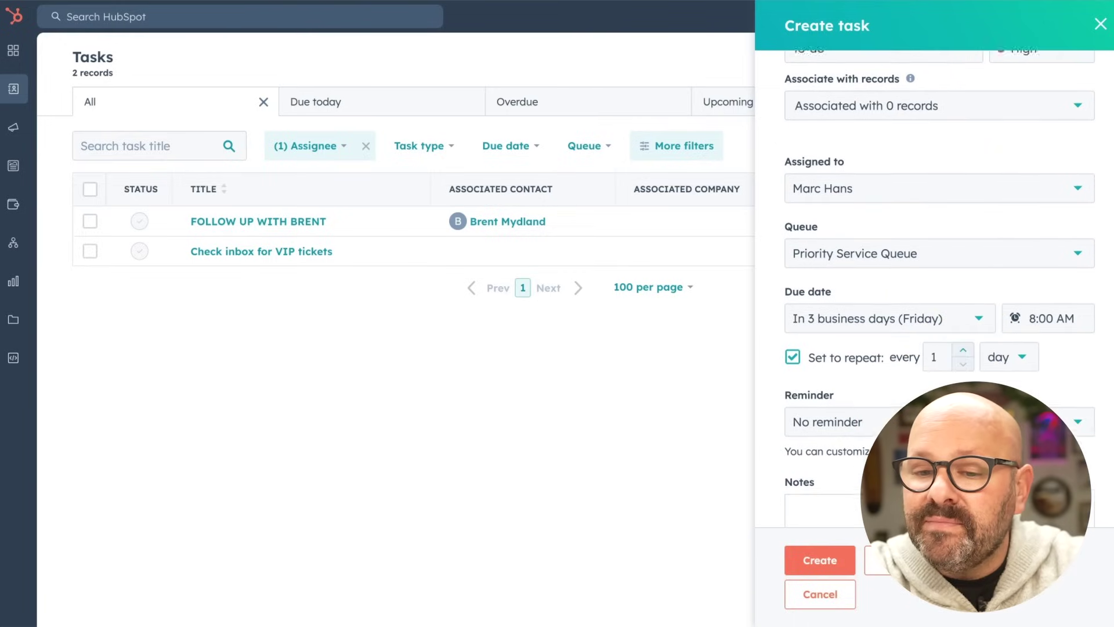
left_click(826, 561)
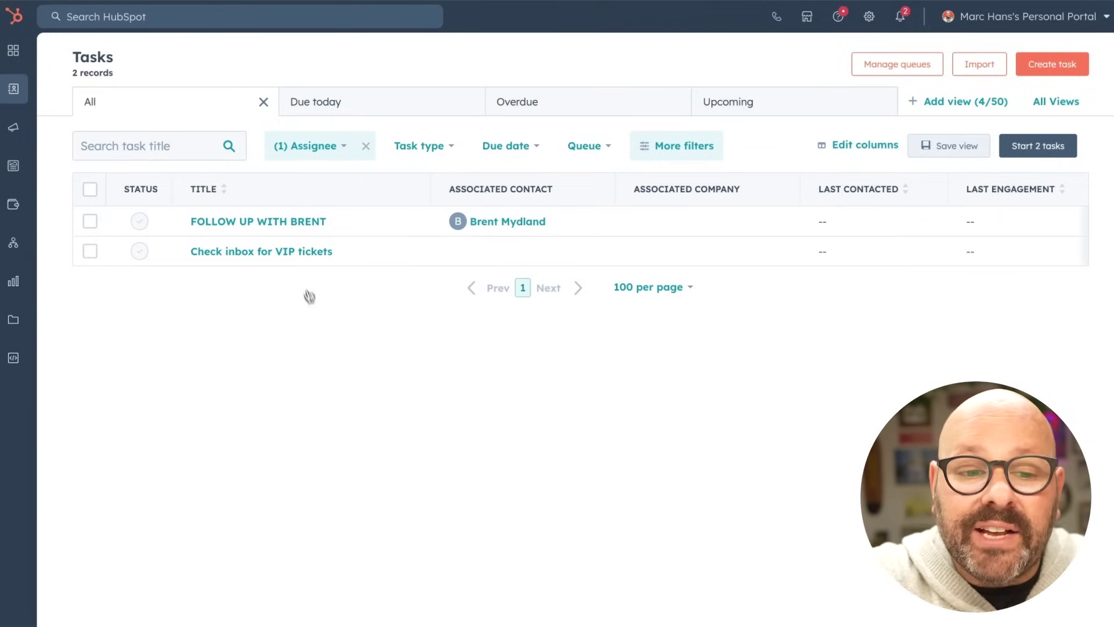
left_click(278, 253)
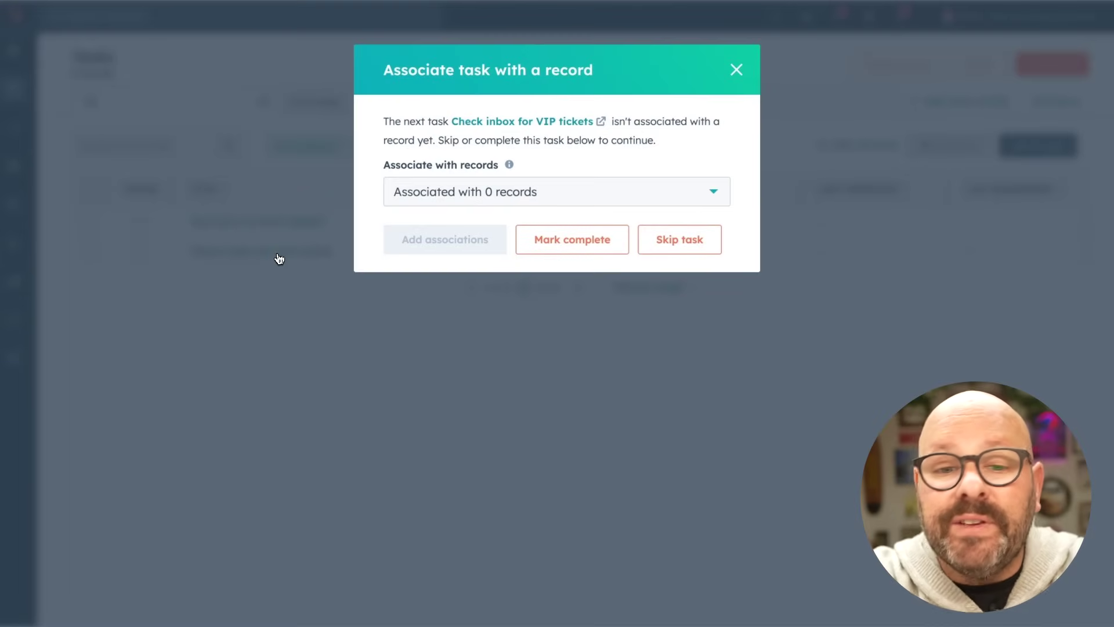
left_click(736, 70)
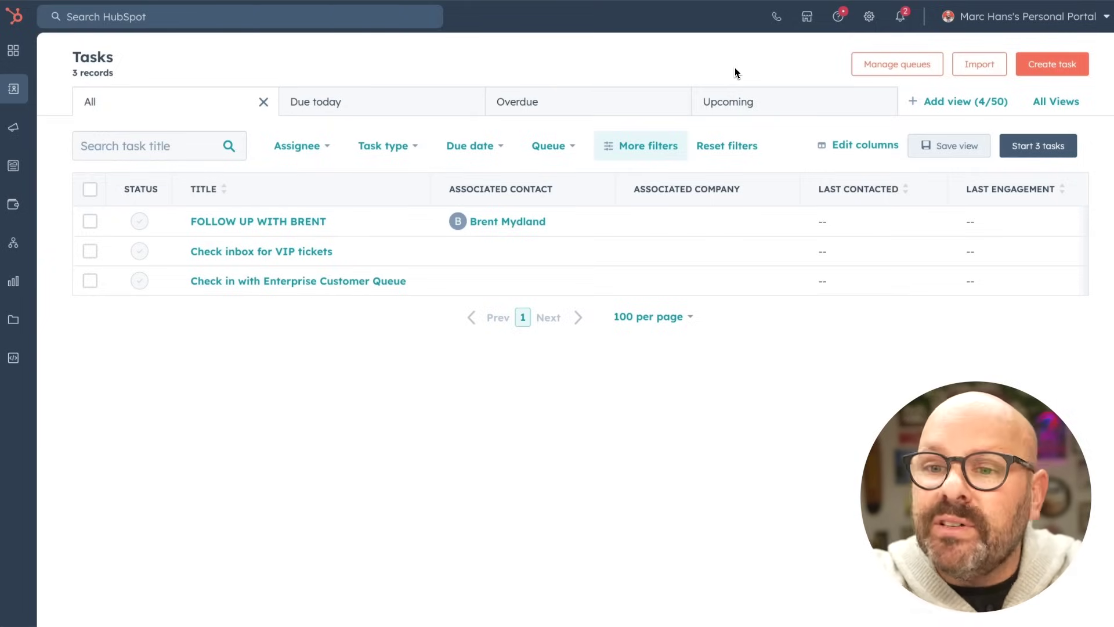
- From Manage queues, create and save a Public task queue named 'Medium Level Tasks'
left_click(865, 68)
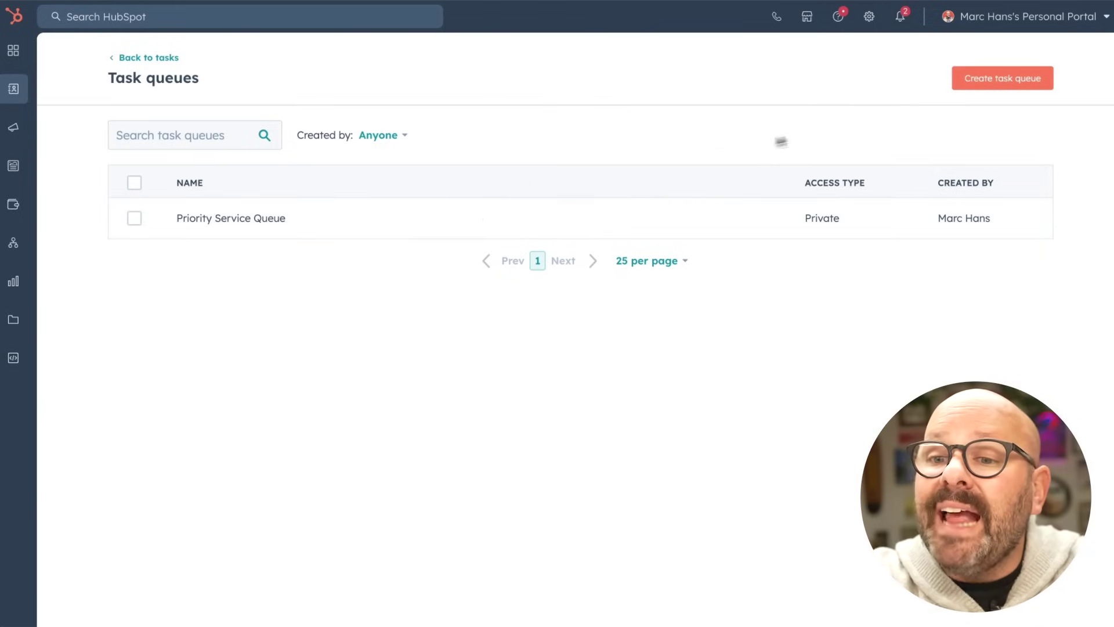
left_click(1005, 78)
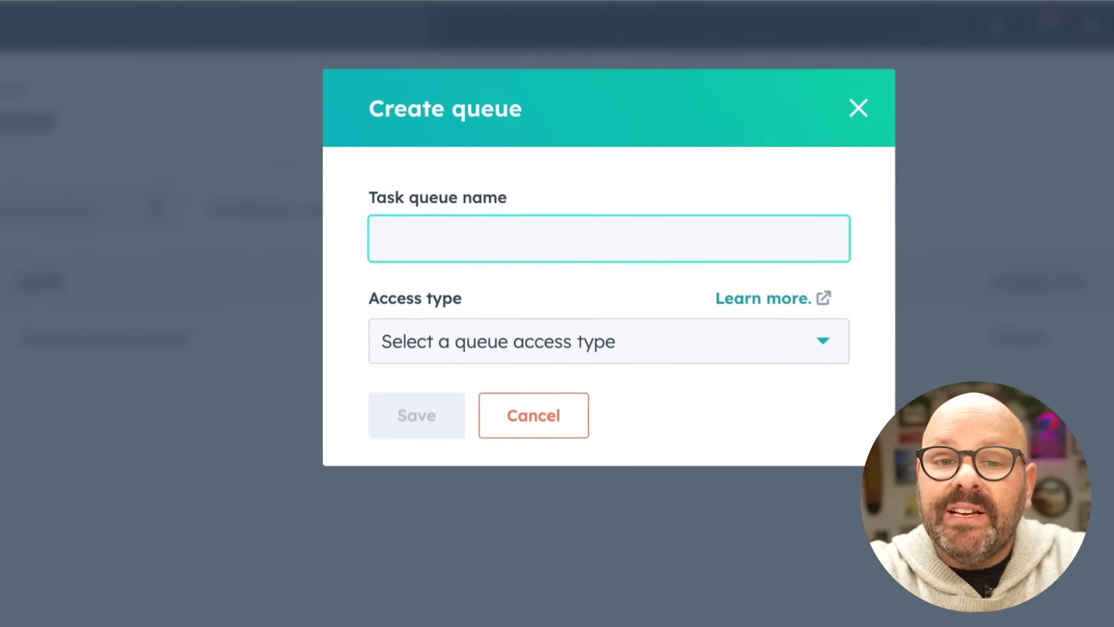
type("Medium Level Tasks")
left_click(455, 356)
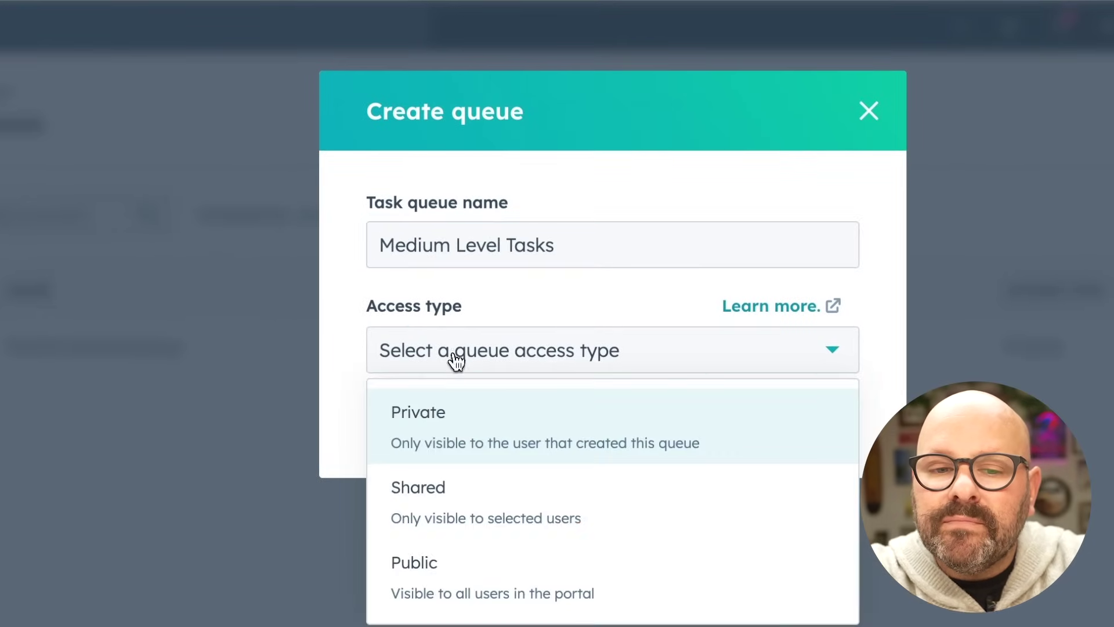
left_click(435, 582)
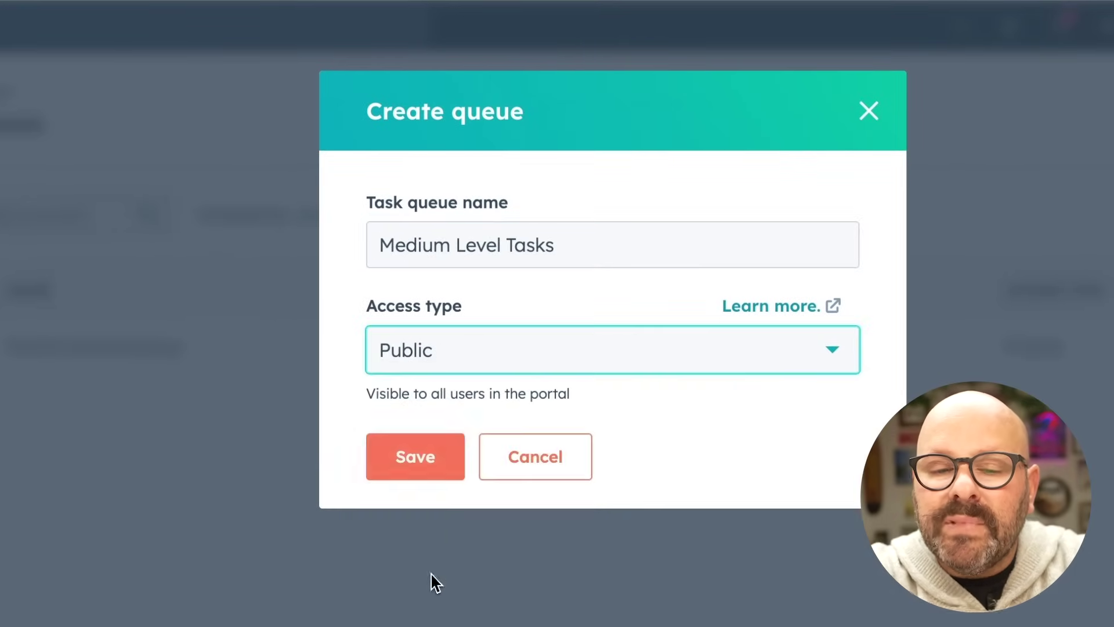
left_click(411, 460)
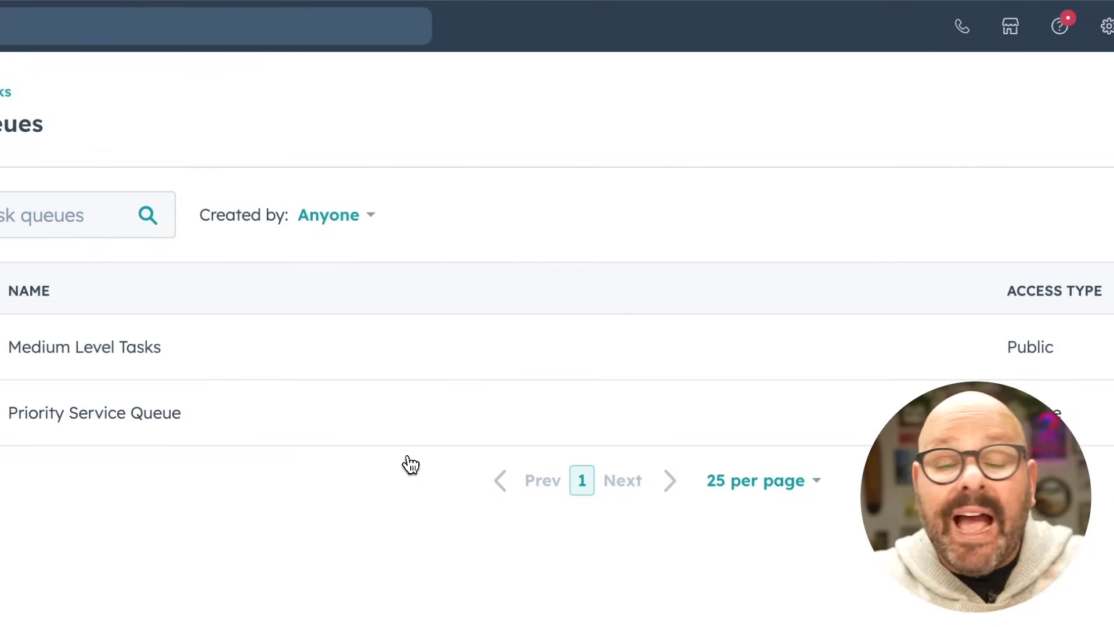